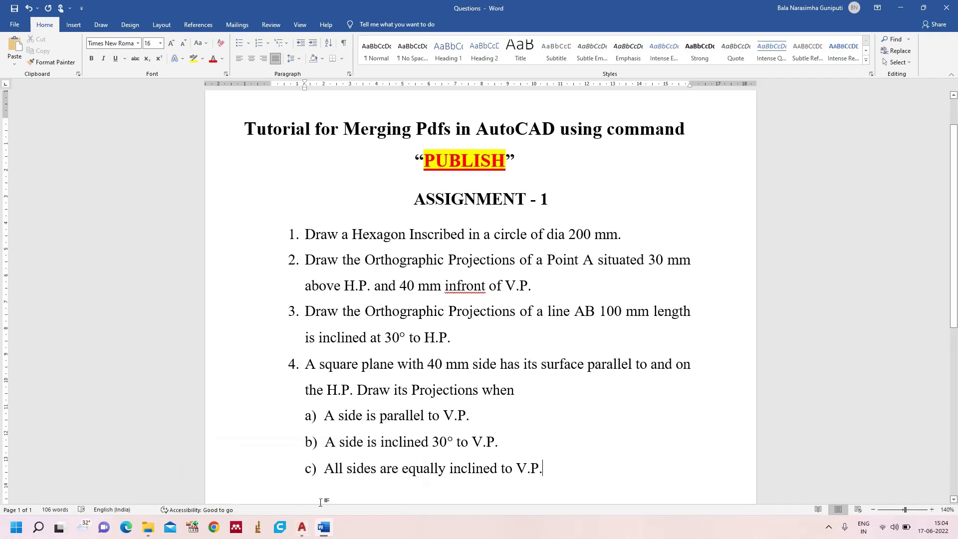
# - Switch to AutoCAD and look over the model space of drawings 1 & 2 and 3 & 4, ending on 1 & 2
pyautogui.moveTo(303, 530)
pyautogui.click(259, 478)
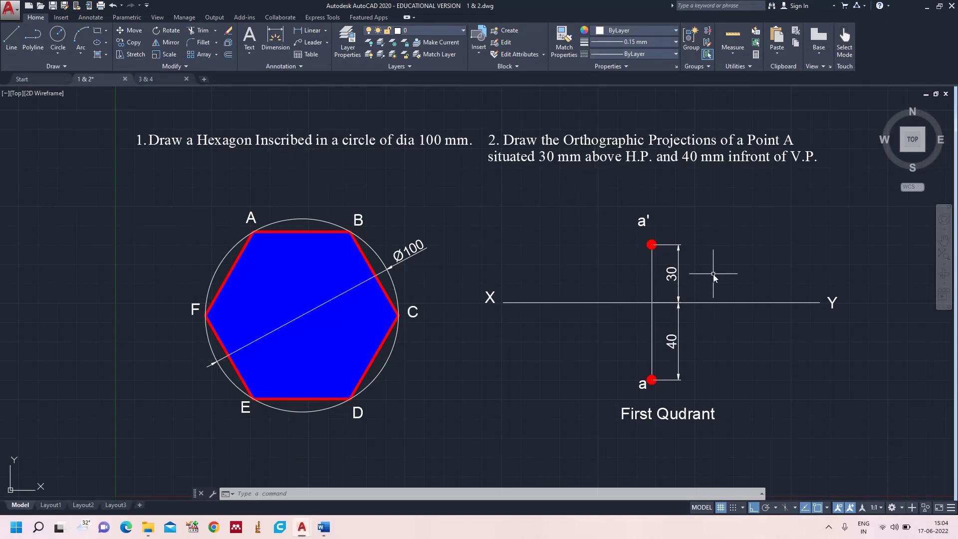
pyautogui.click(149, 79)
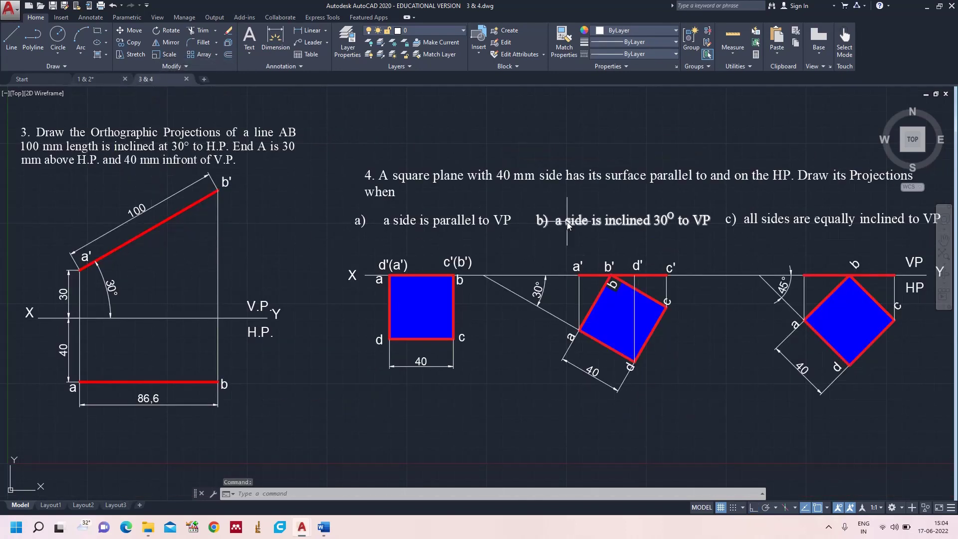
pyautogui.click(93, 81)
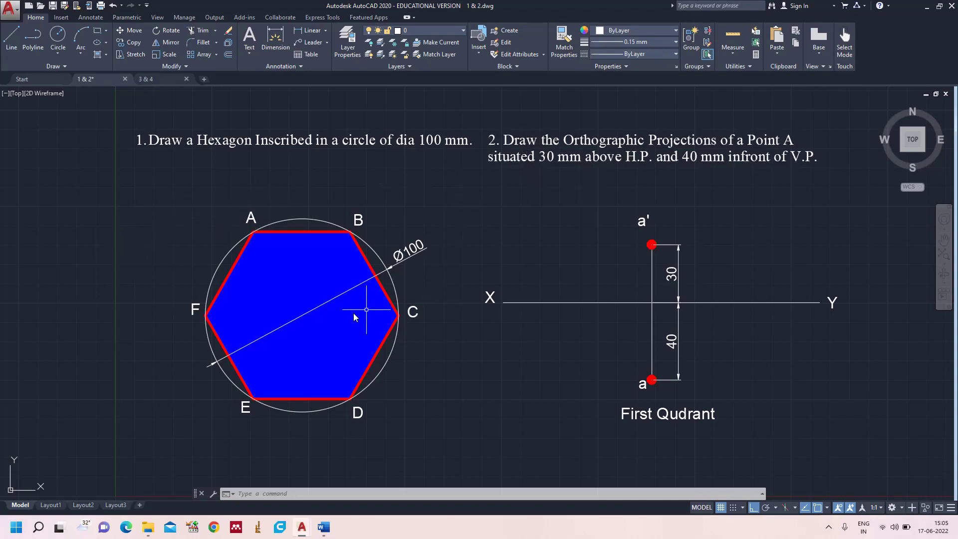
# - In Layout1 of drawing 1 & 2, activate the viewport and frame only the hexagon problem with a window zoom and pan
pyautogui.click(59, 508)
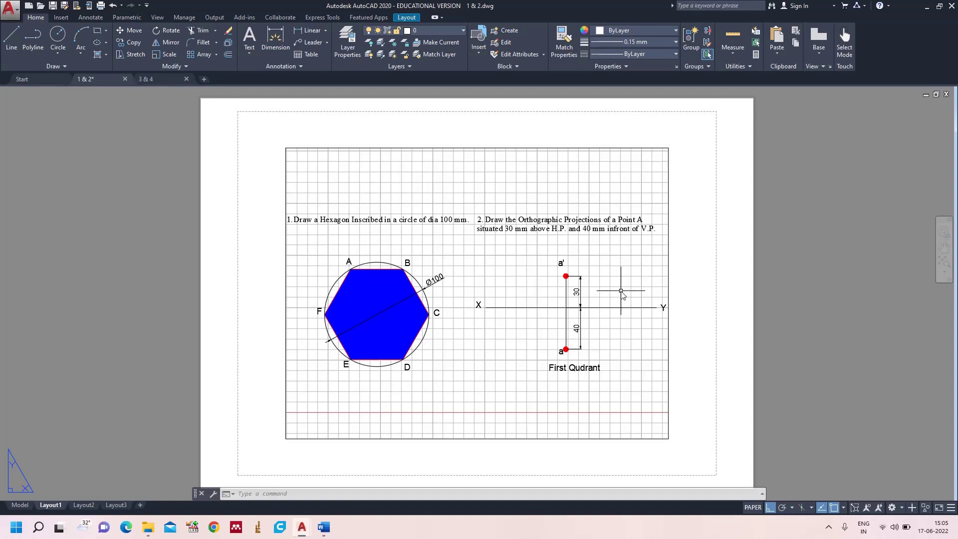
pyautogui.click(755, 507)
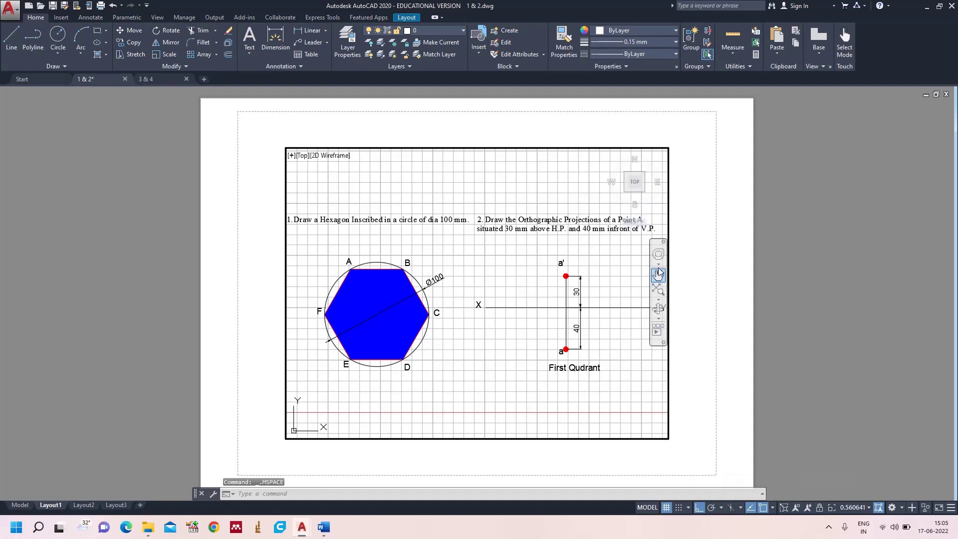
pyautogui.click(658, 299)
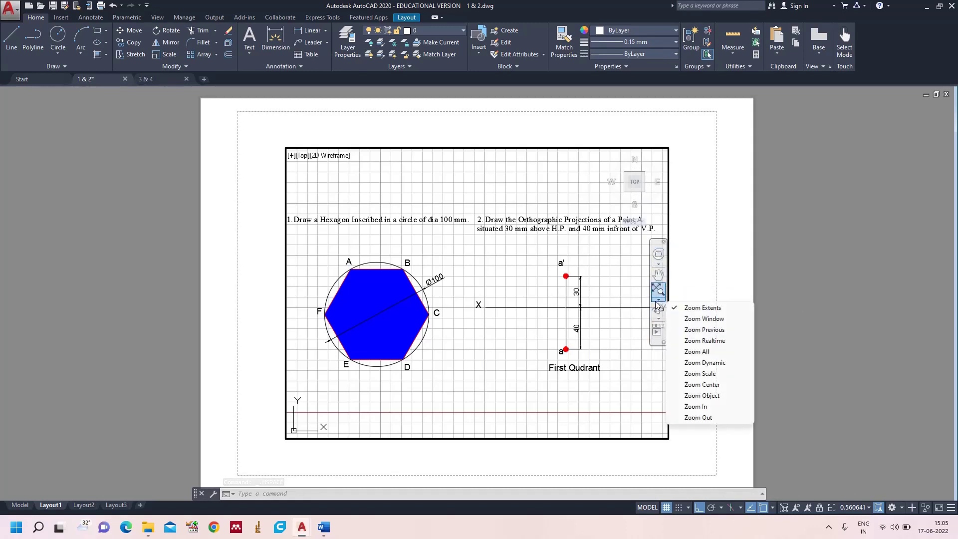
pyautogui.click(681, 320)
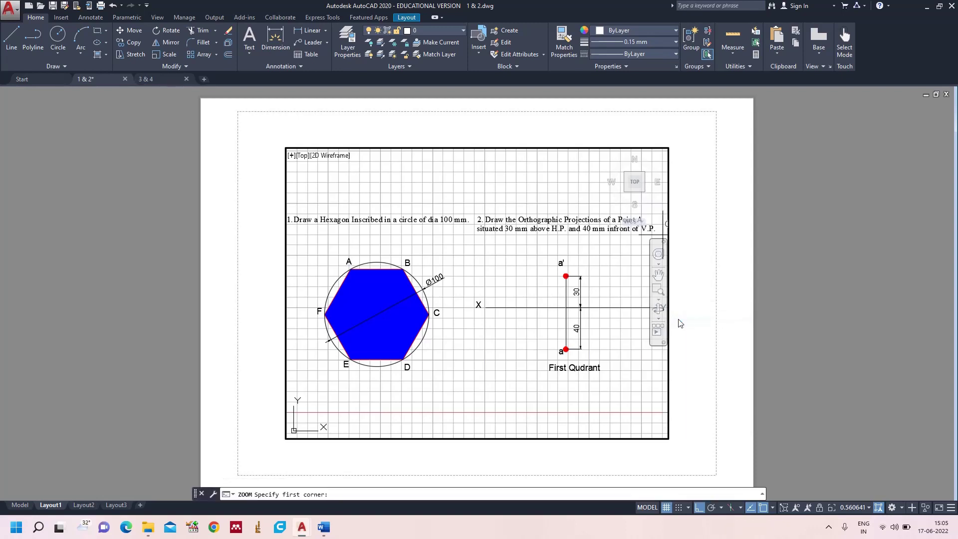
pyautogui.click(292, 208)
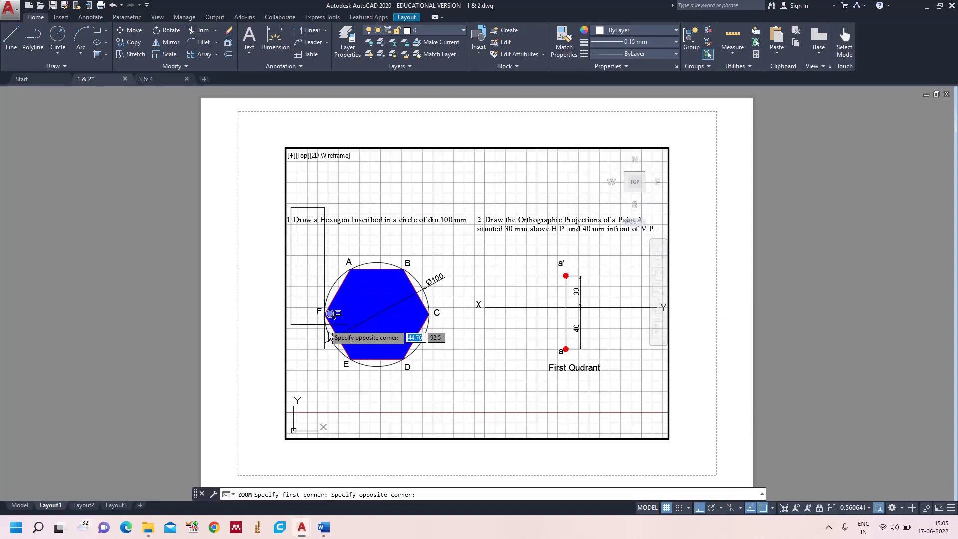
pyautogui.click(468, 374)
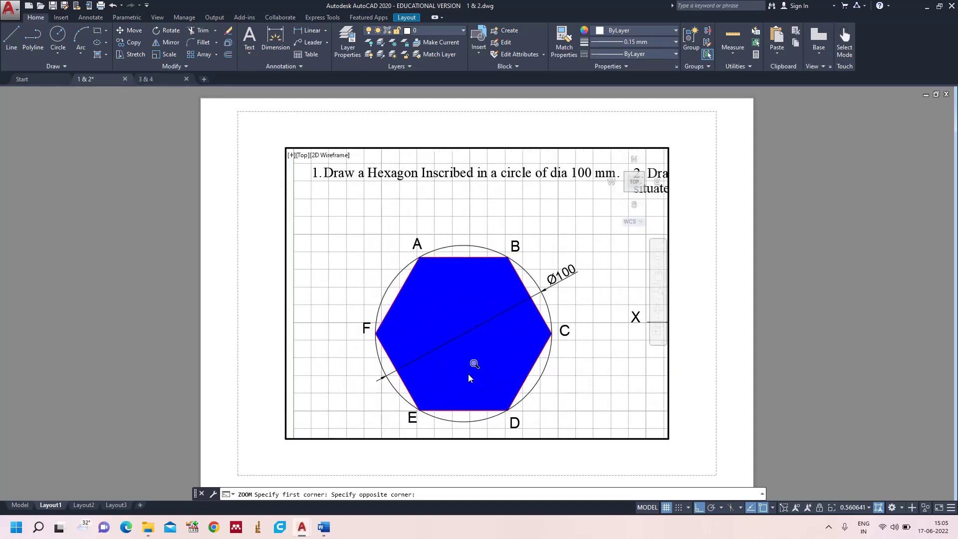
pyautogui.click(658, 275)
pyautogui.moveTo(635, 283)
pyautogui.mouseDown()
pyautogui.moveTo(657, 288)
pyautogui.moveTo(635, 273)
pyautogui.moveTo(622, 315)
pyautogui.moveTo(672, 300)
pyautogui.moveTo(631, 281)
pyautogui.moveTo(648, 278)
pyautogui.moveTo(640, 282)
pyautogui.mouseUp()
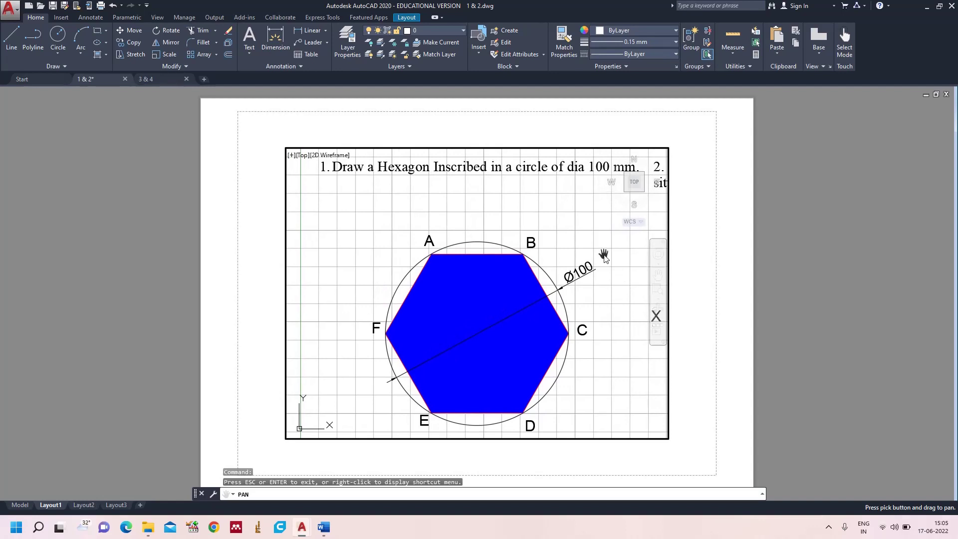
pyautogui.press('Escape')
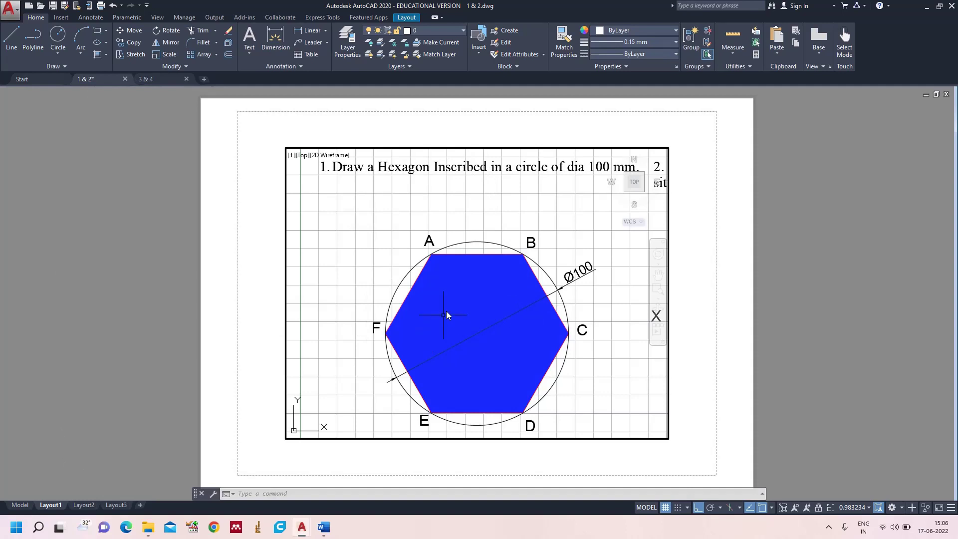
# - In Layout2 of drawing 1 & 2, activate the viewport and frame only problem 2, the projections of point A
pyautogui.click(82, 504)
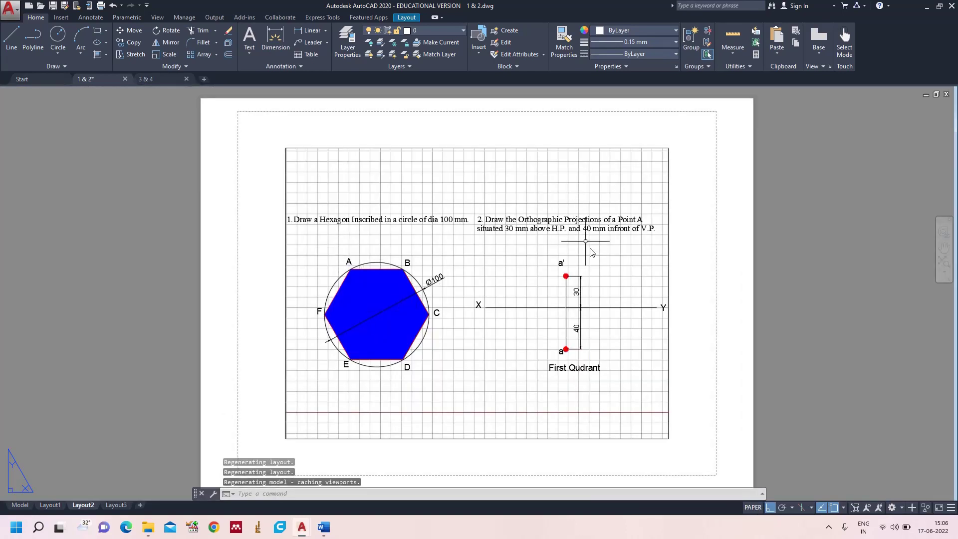
pyautogui.click(754, 508)
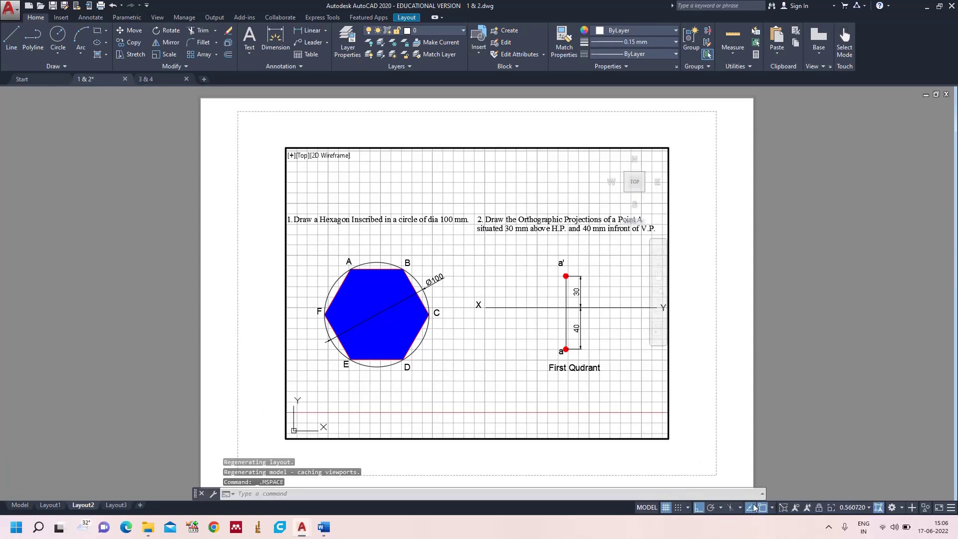
pyautogui.click(665, 295)
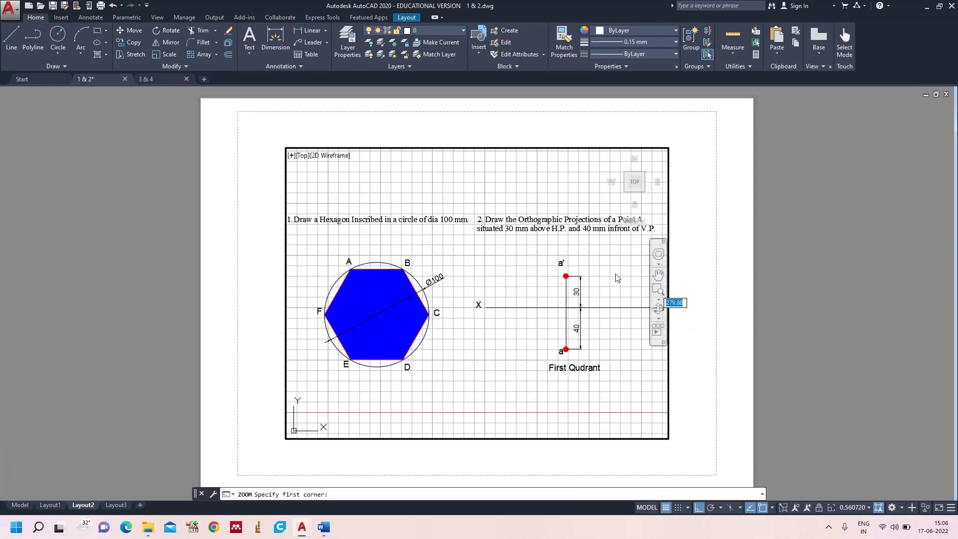
pyautogui.click(471, 209)
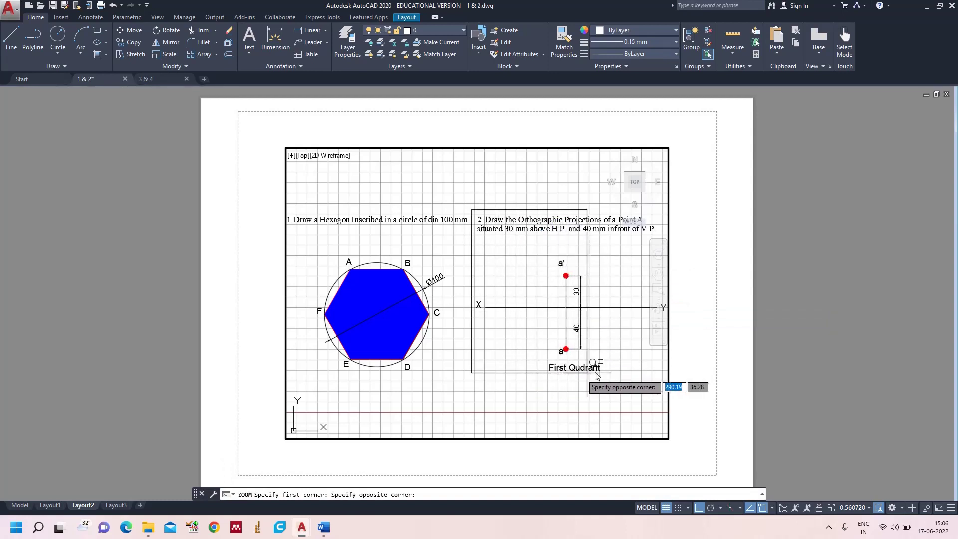
pyautogui.click(657, 382)
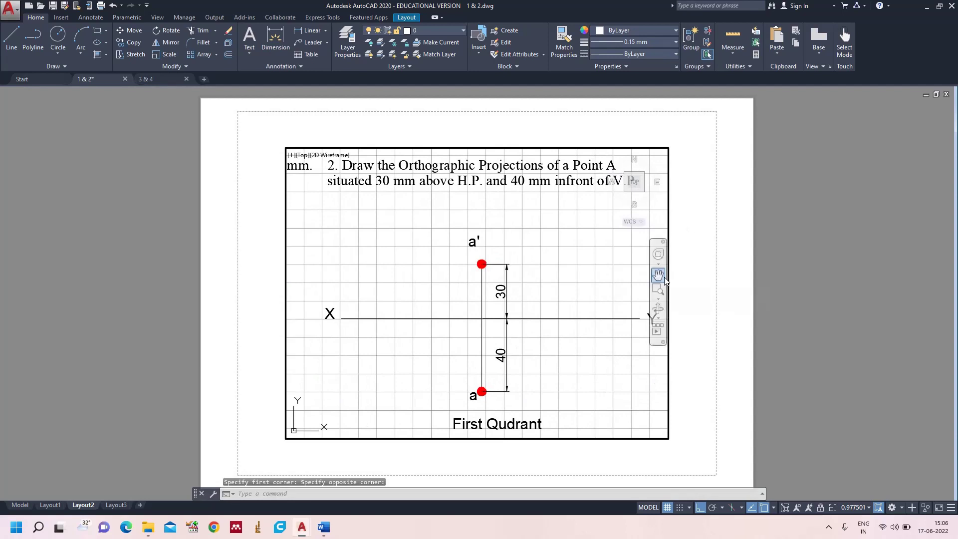
pyautogui.click(663, 279)
pyautogui.moveTo(621, 269)
pyautogui.mouseDown()
pyautogui.moveTo(601, 272)
pyautogui.moveTo(609, 276)
pyautogui.mouseUp()
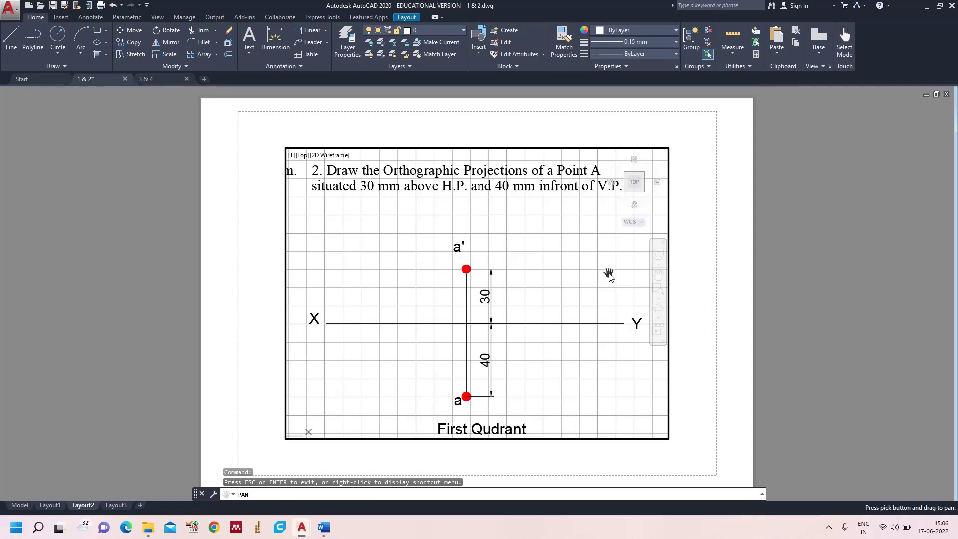
pyautogui.press('Escape')
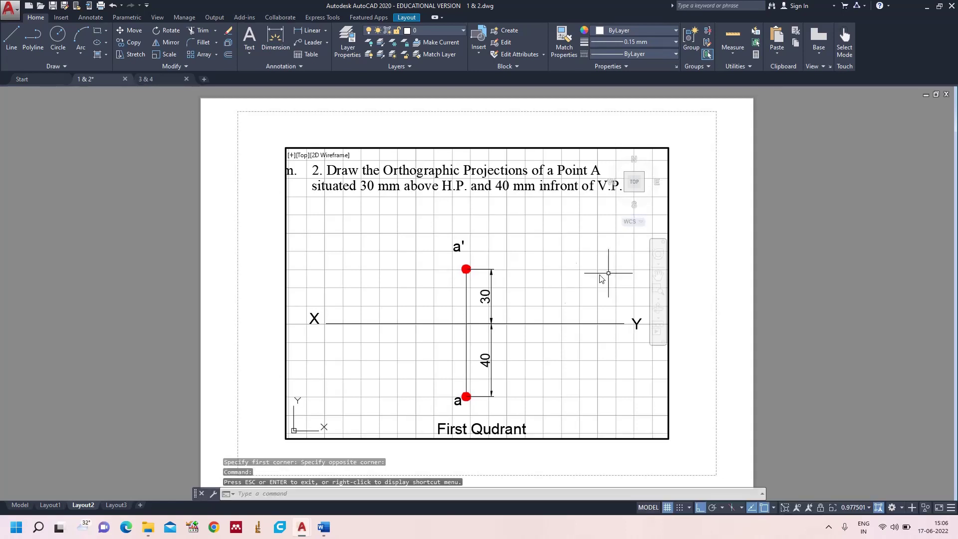
# - Correct the caption under the point projections to "First Quadrant", and review Layout1 and Layout2
pyautogui.click(496, 432)
pyautogui.doubleClick(496, 432)
pyautogui.click(492, 432)
pyautogui.write('a')
pyautogui.click(662, 400)
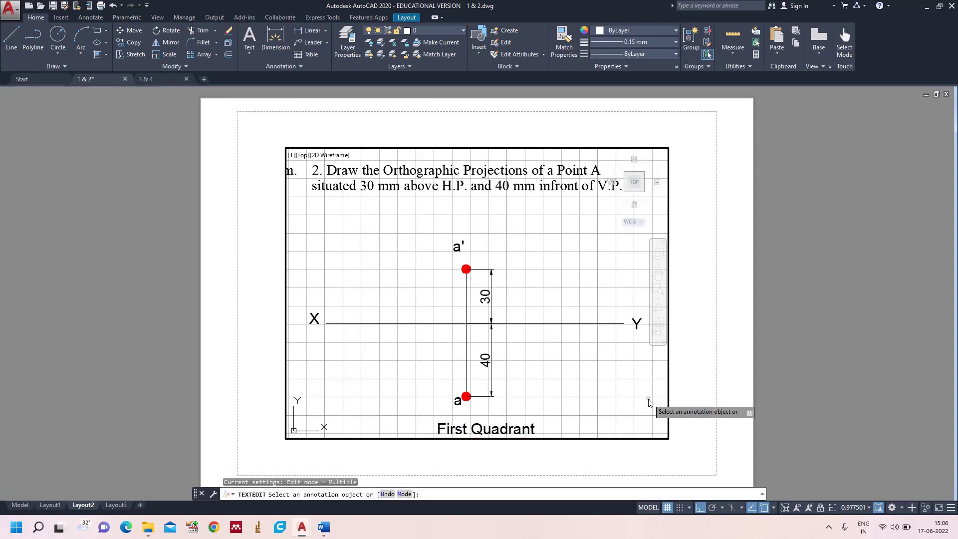
pyautogui.press('Escape')
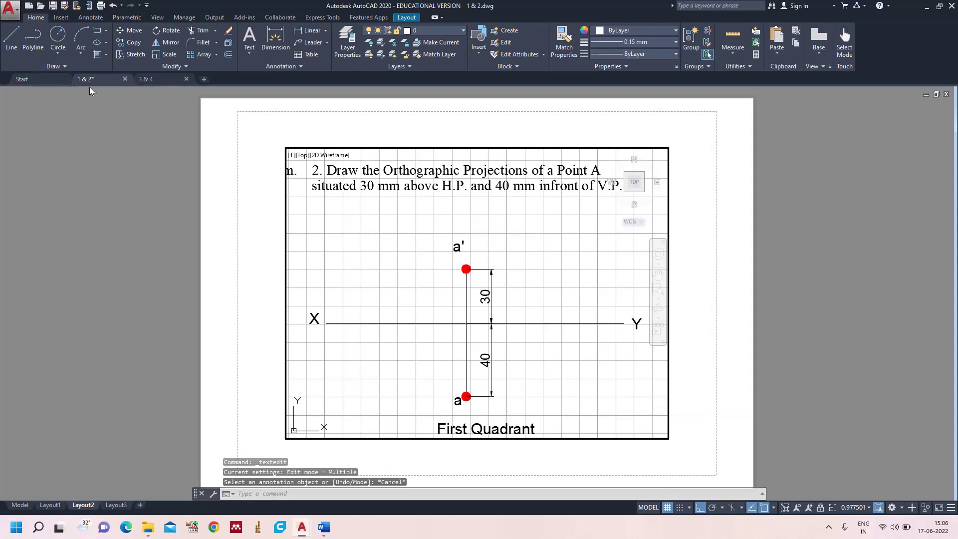
pyautogui.click(50, 506)
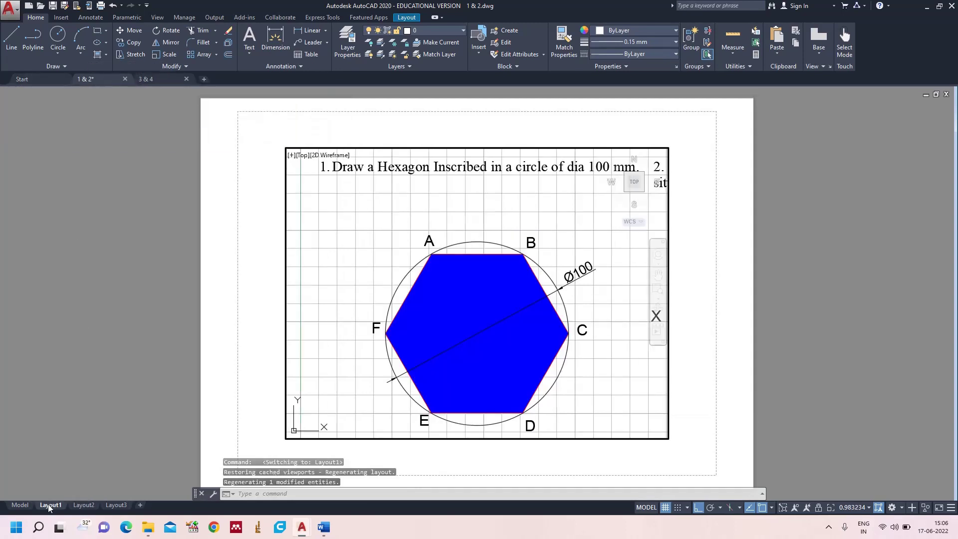
pyautogui.click(83, 505)
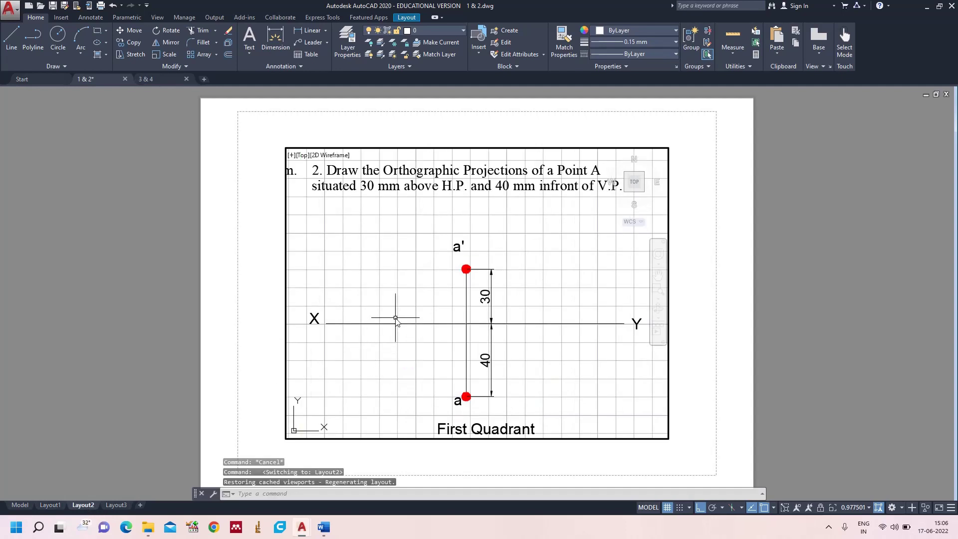
# - In Layout1 of drawing 3 & 4, activate the viewport and frame only problem 3, the projections of line AB
pyautogui.click(158, 79)
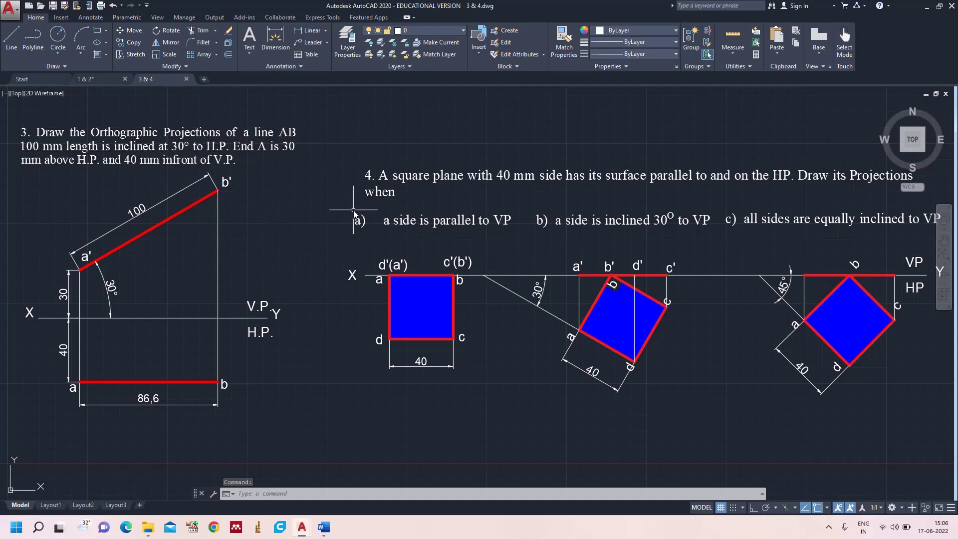
pyautogui.click(51, 505)
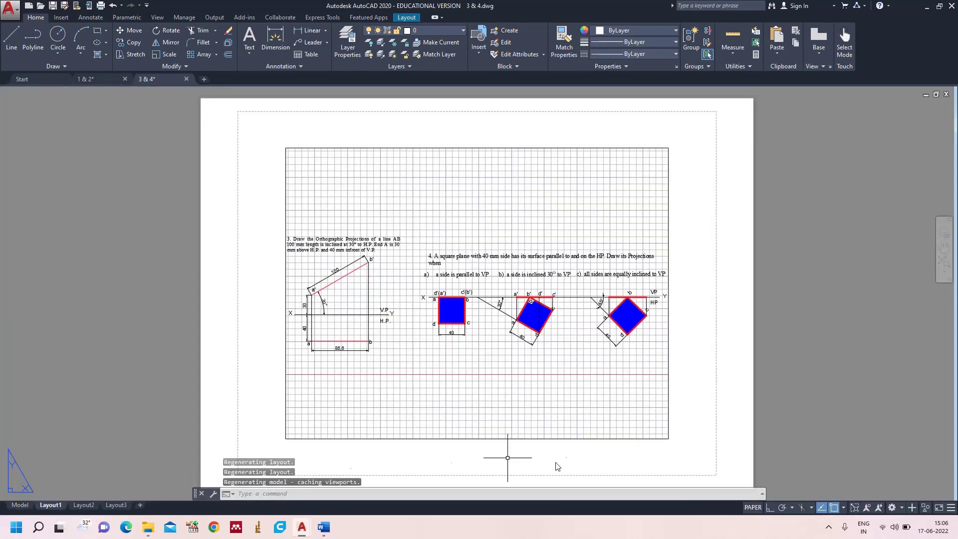
pyautogui.click(754, 510)
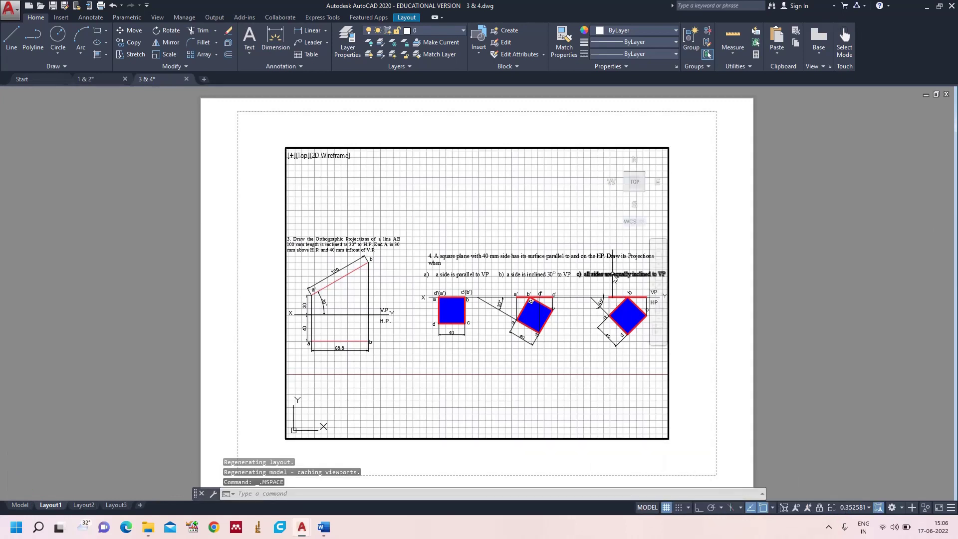
pyautogui.click(660, 301)
pyautogui.click(685, 320)
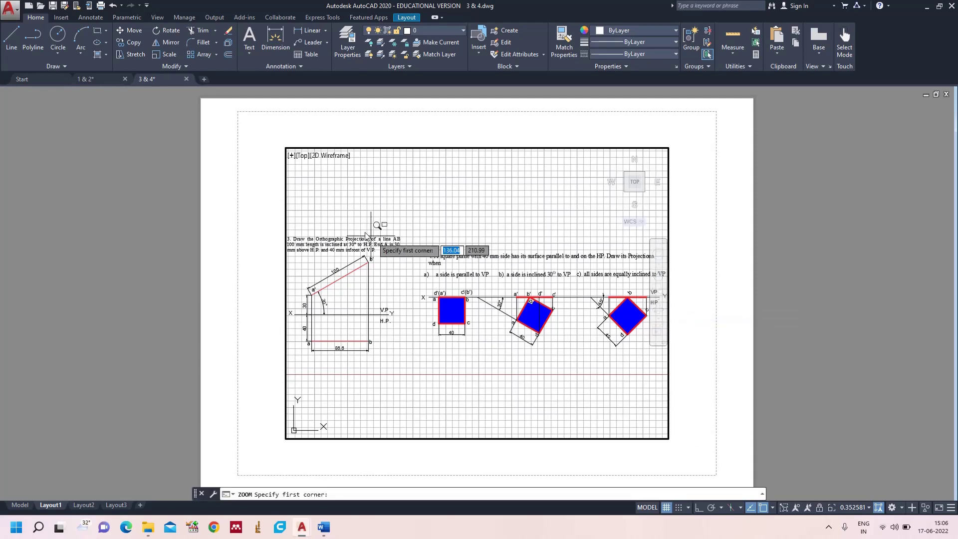
pyautogui.click(287, 226)
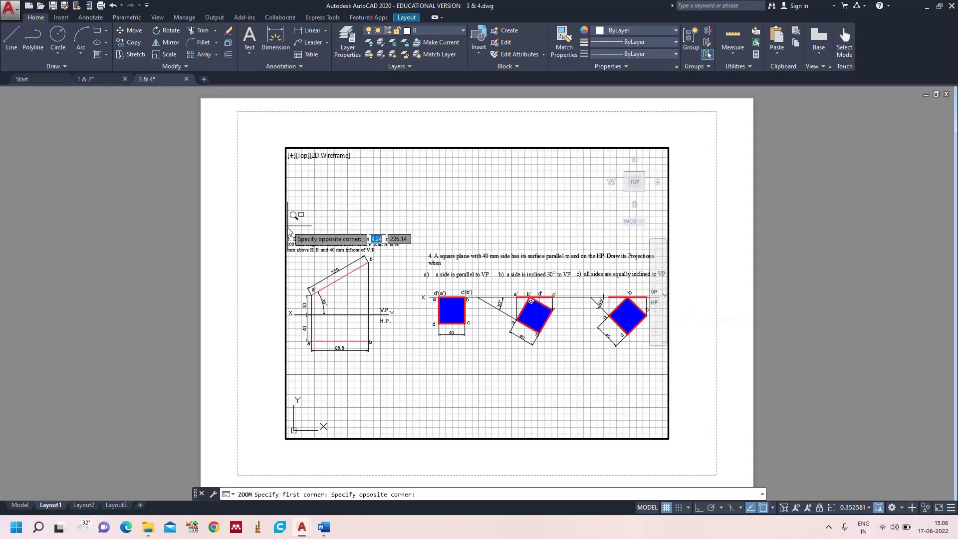
pyautogui.click(405, 357)
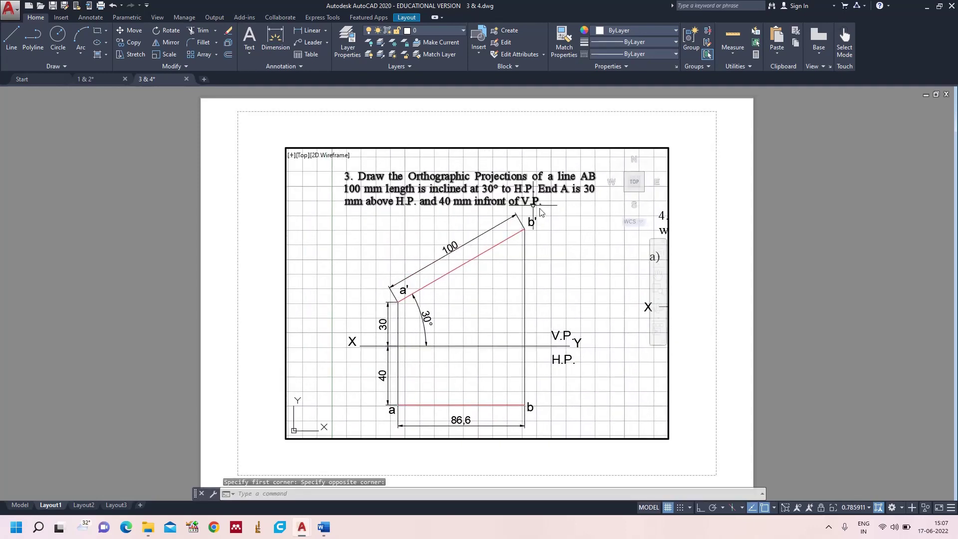
pyautogui.click(660, 275)
pyautogui.moveTo(590, 269); pyautogui.dragTo(604, 268)
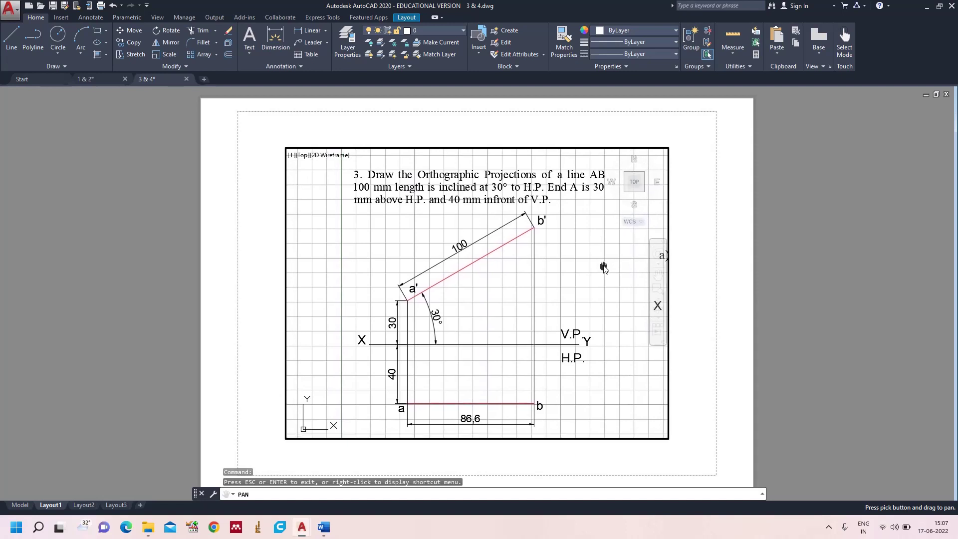
pyautogui.press('Escape')
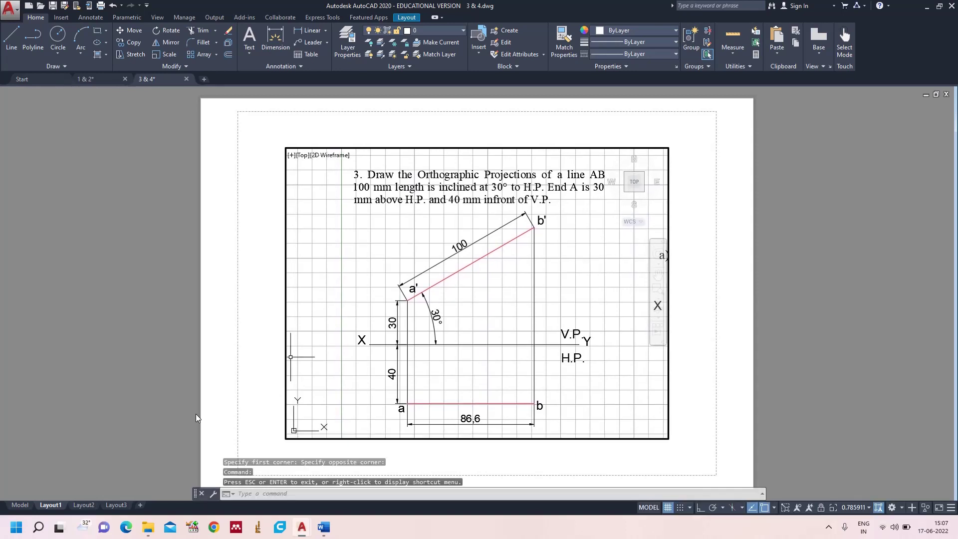
# - In Layout2 of drawing 3 & 4, activate the viewport and frame only problem 4, the three square plane cases
pyautogui.click(84, 505)
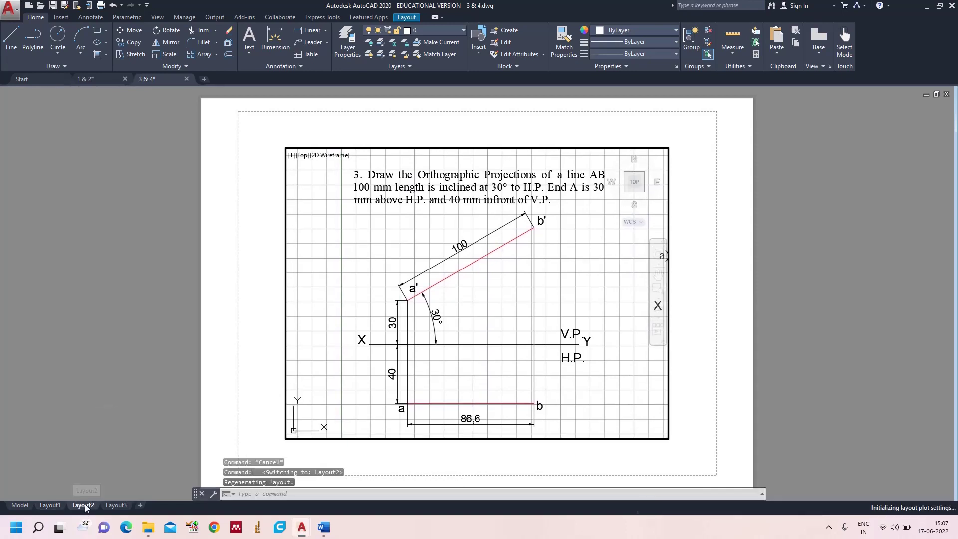
pyautogui.doubleClick(597, 433)
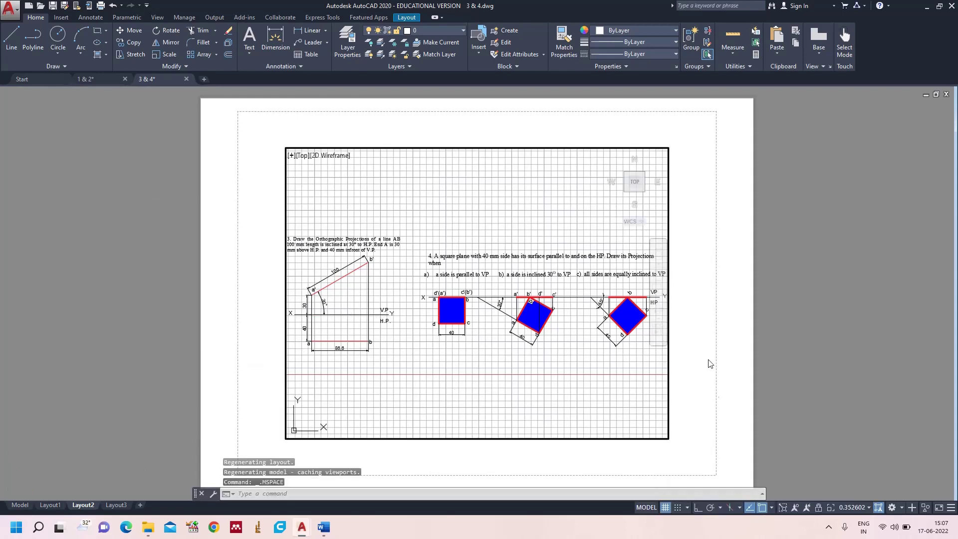
pyautogui.click(658, 294)
pyautogui.click(416, 244)
pyautogui.click(666, 369)
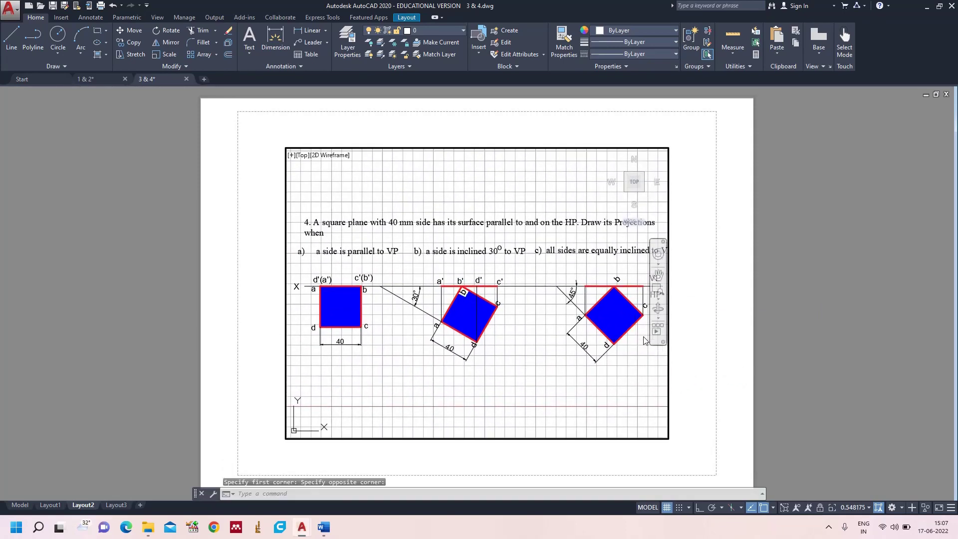
pyautogui.click(658, 274)
pyautogui.moveTo(600, 208); pyautogui.dragTo(593, 210)
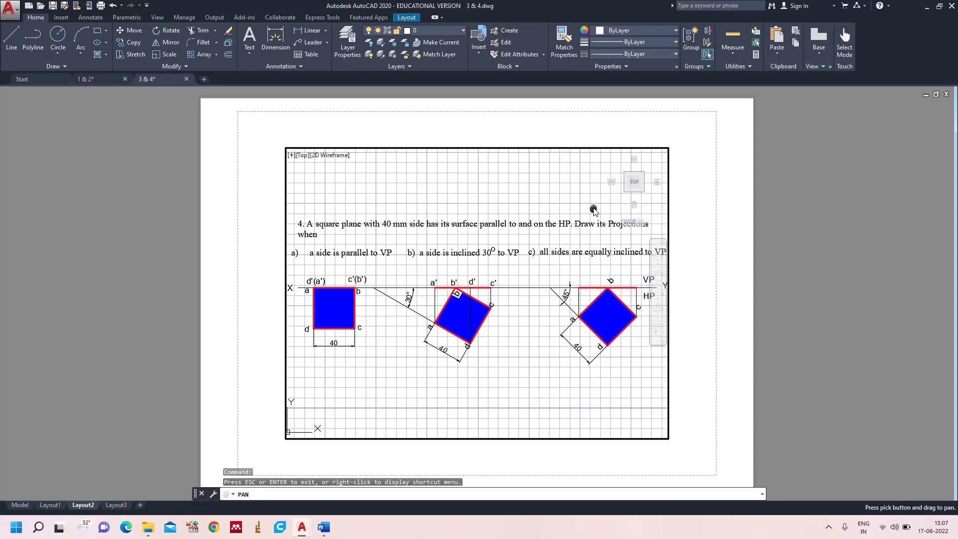
pyautogui.press('Escape')
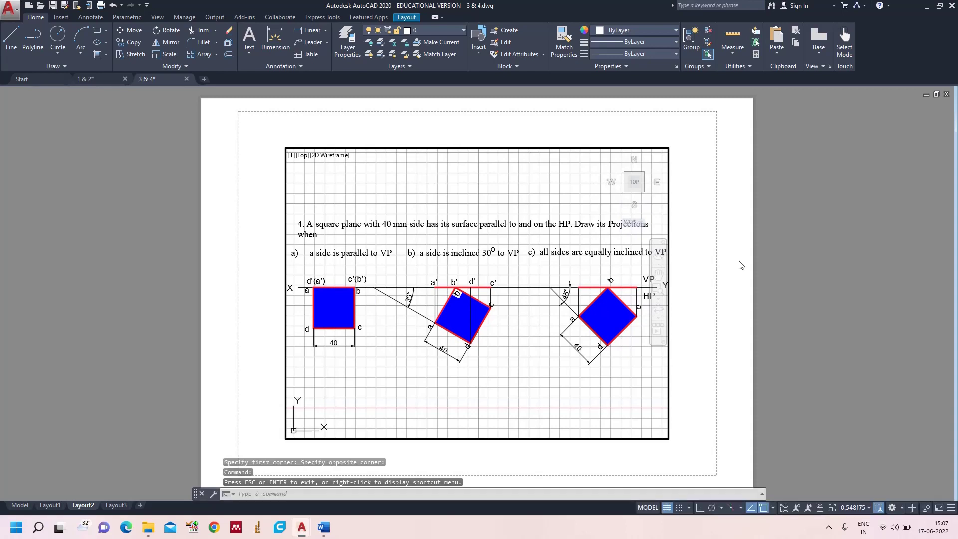
# - Review the layouts of drawings 1 & 2 and 3 & 4, and start the PUBLISH command
pyautogui.click(95, 79)
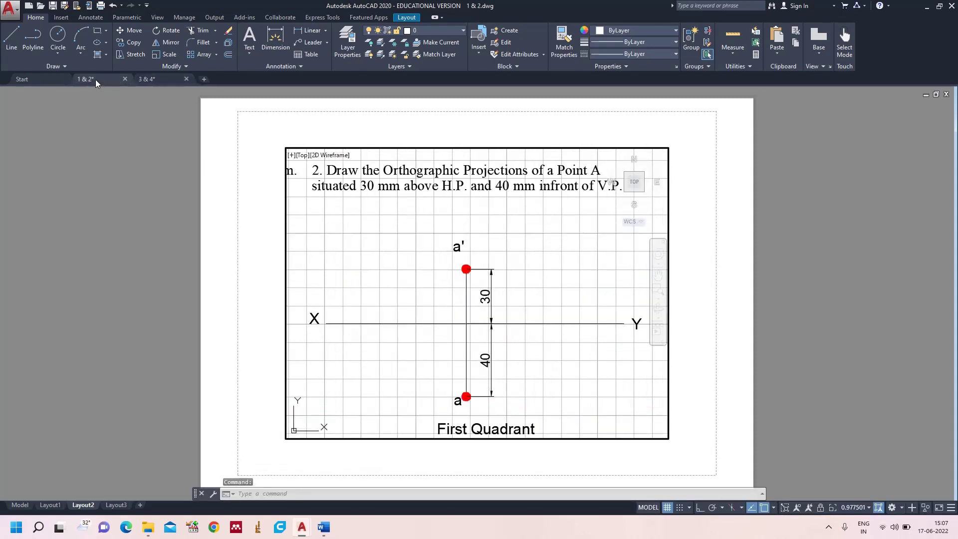
pyautogui.click(152, 83)
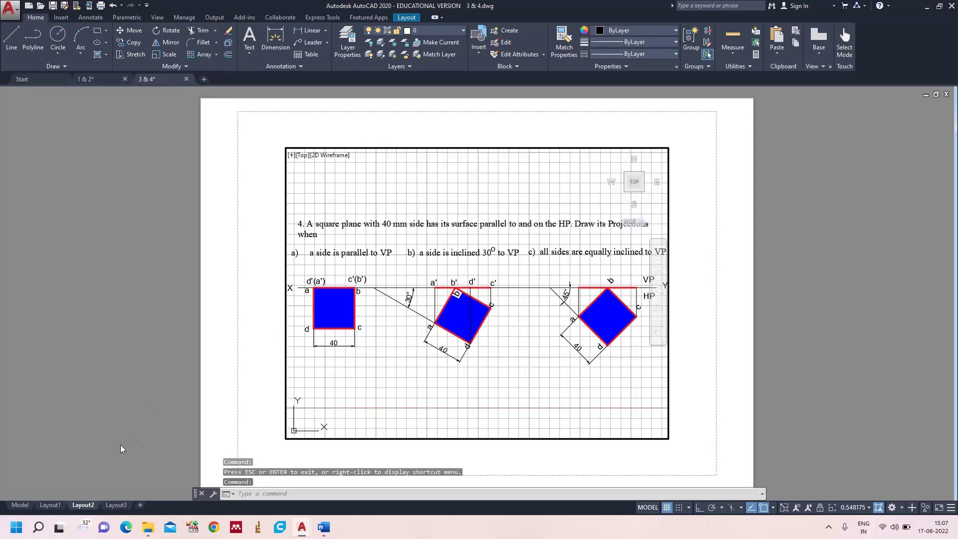
pyautogui.click(48, 505)
pyautogui.click(81, 504)
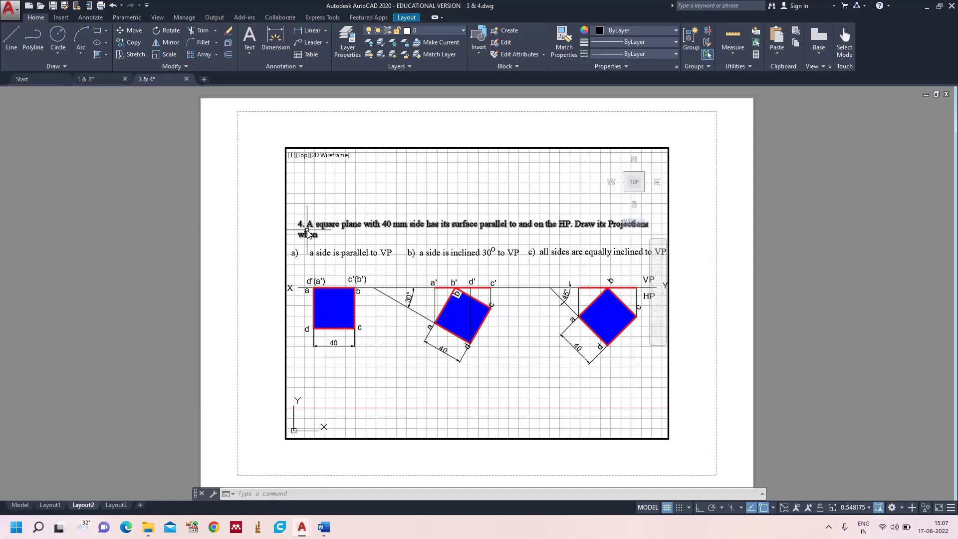
pyautogui.write('PUBLISH')
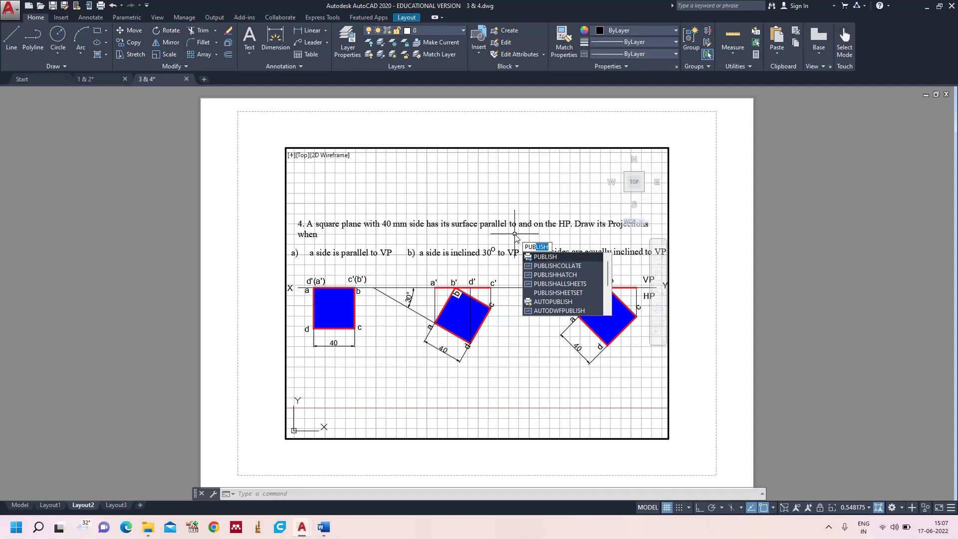
pyautogui.click(558, 257)
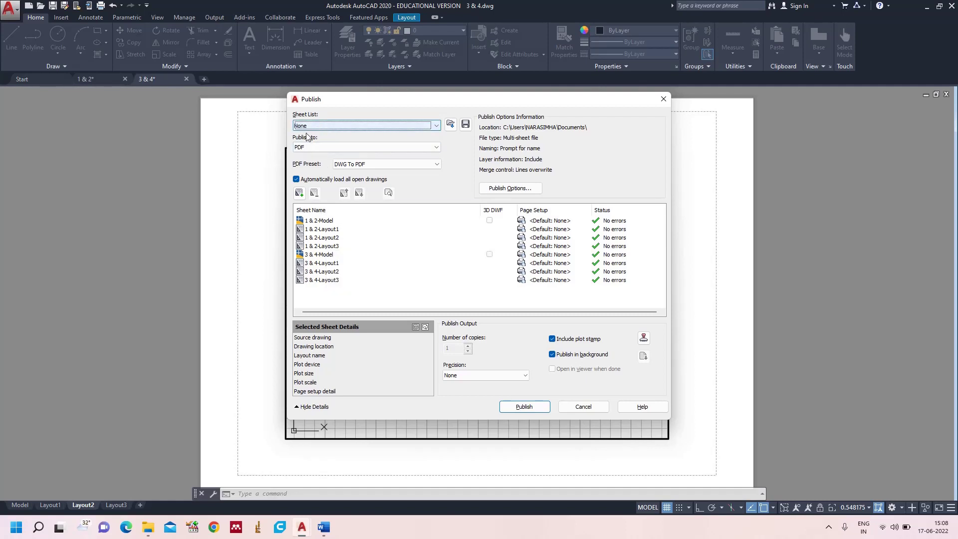
# - Set the publish output to PDF with the DWG To PDF preset
pyautogui.click(435, 148)
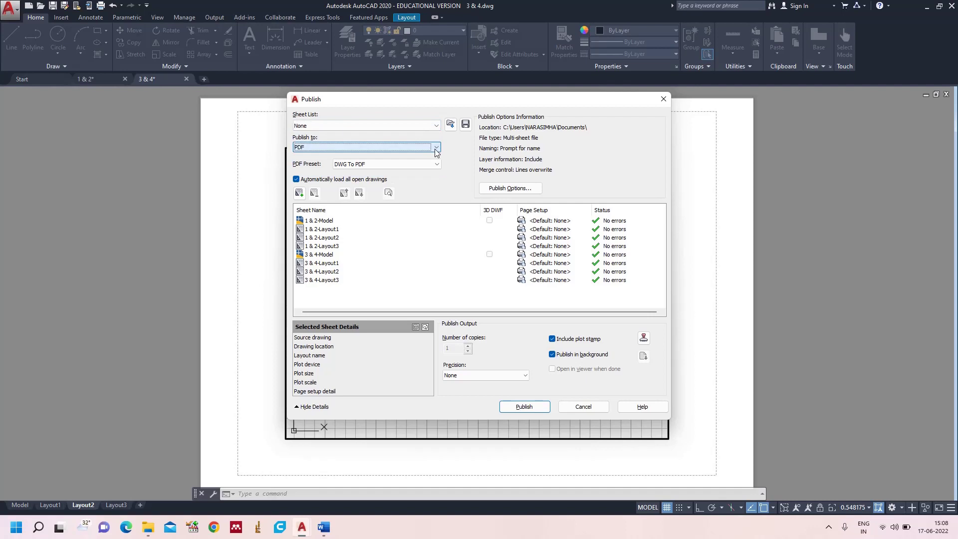
pyautogui.click(436, 150)
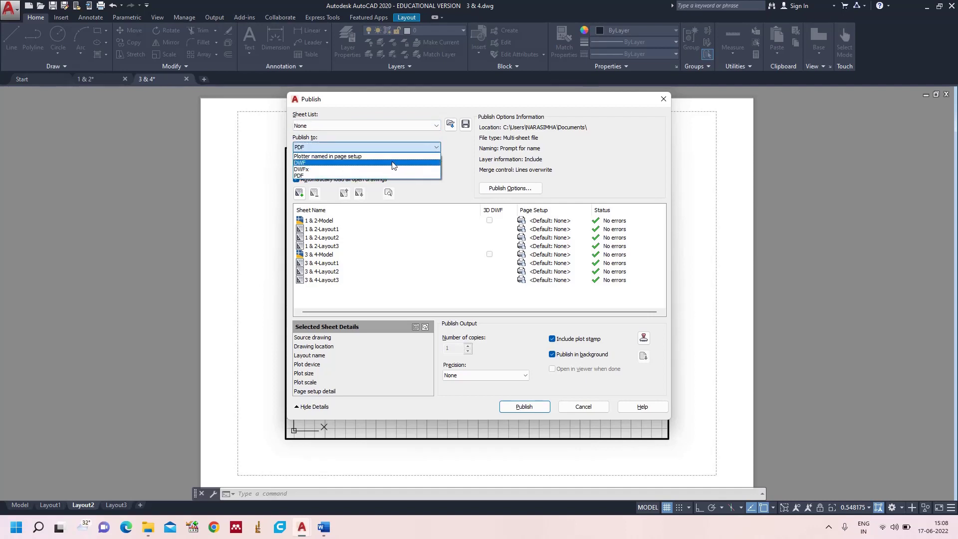
pyautogui.click(368, 176)
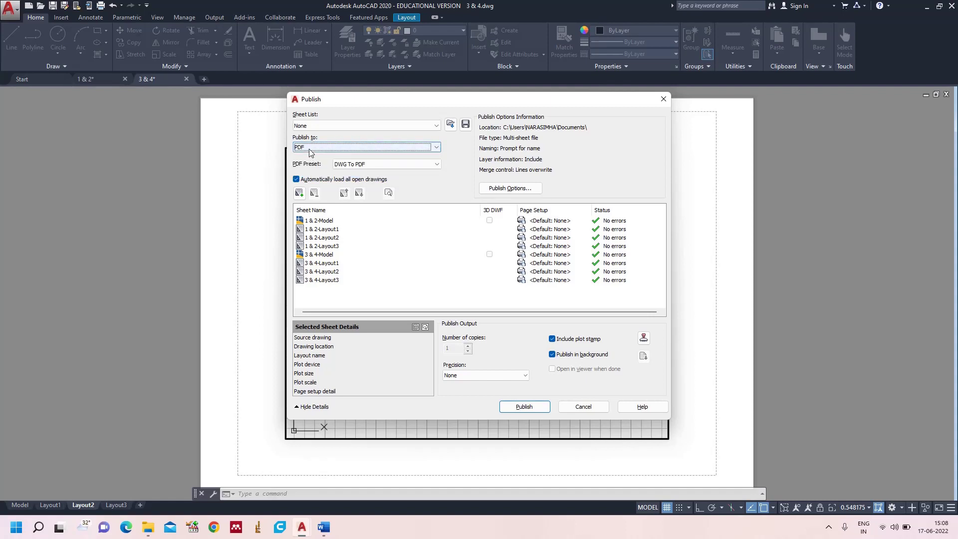
pyautogui.click(364, 165)
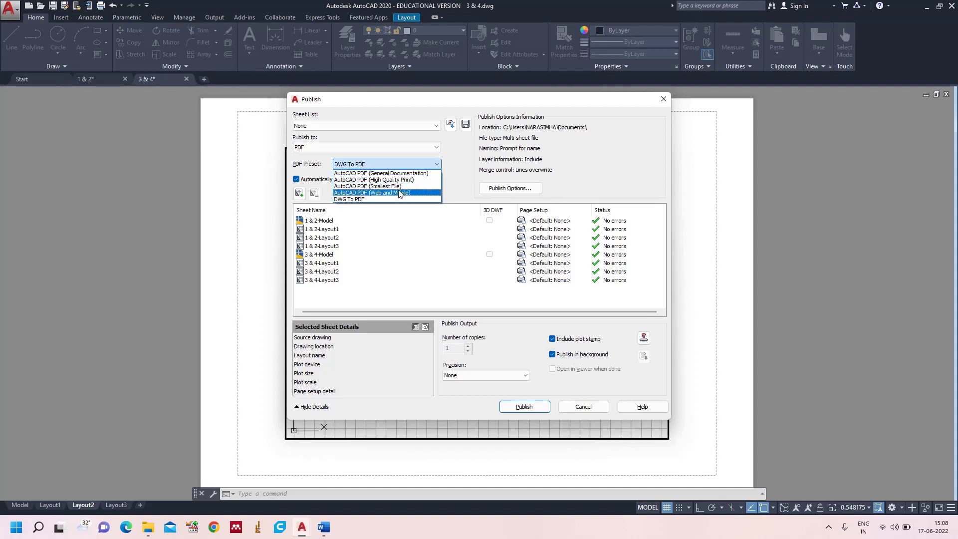
pyautogui.click(367, 200)
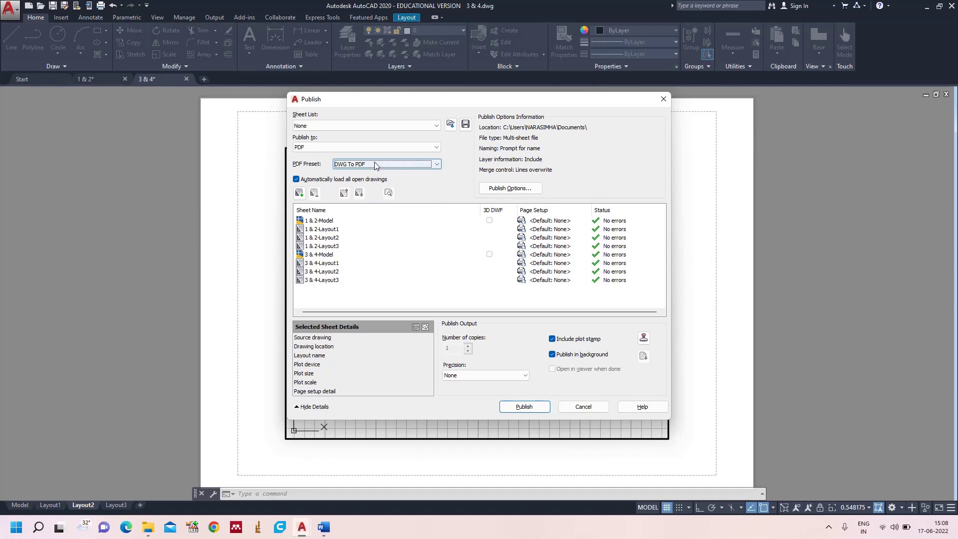
# - Remove the Model and Layout3 sheets of both drawings from the list of sheets to publish
pyautogui.click(326, 223)
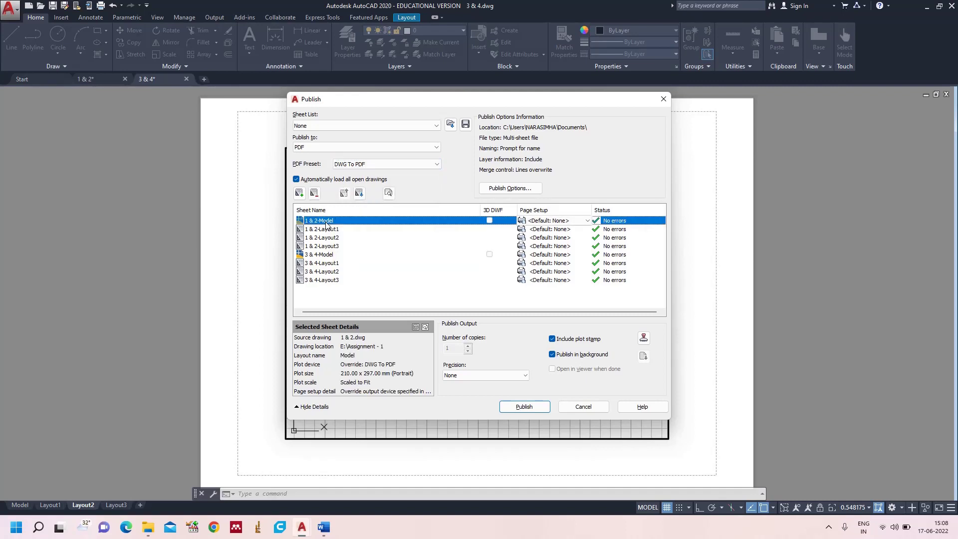
pyautogui.keyDown('ctrl'); pyautogui.click(324, 255); pyautogui.keyUp('ctrl')
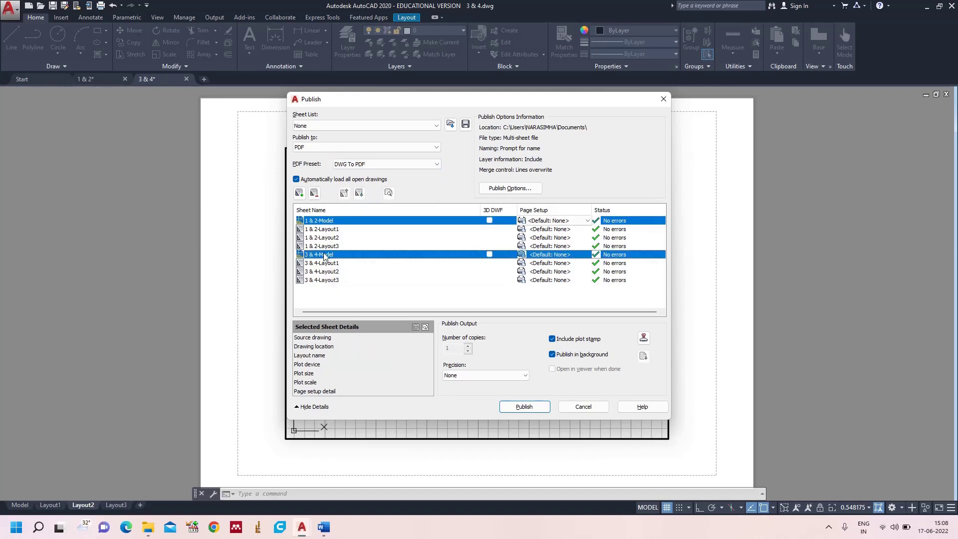
pyautogui.click(314, 193)
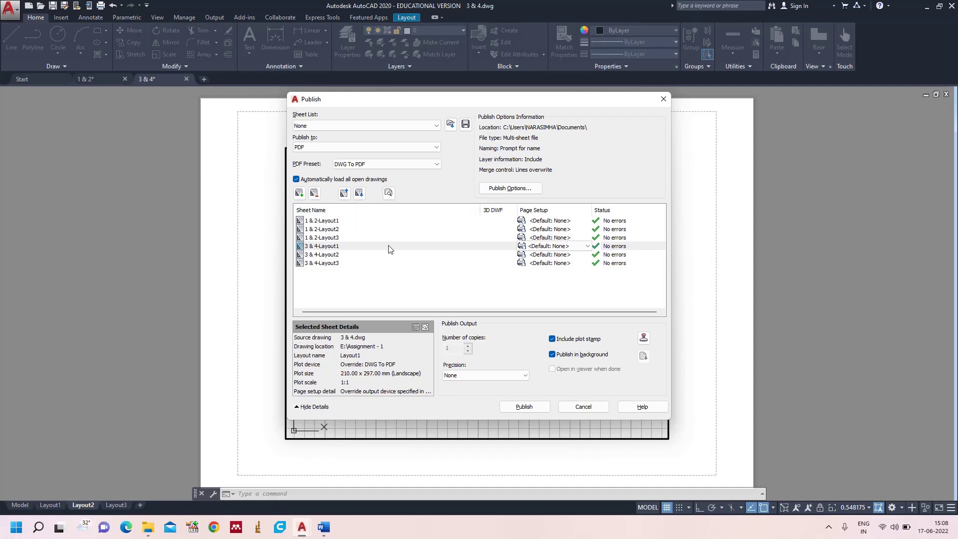
pyautogui.click(330, 238)
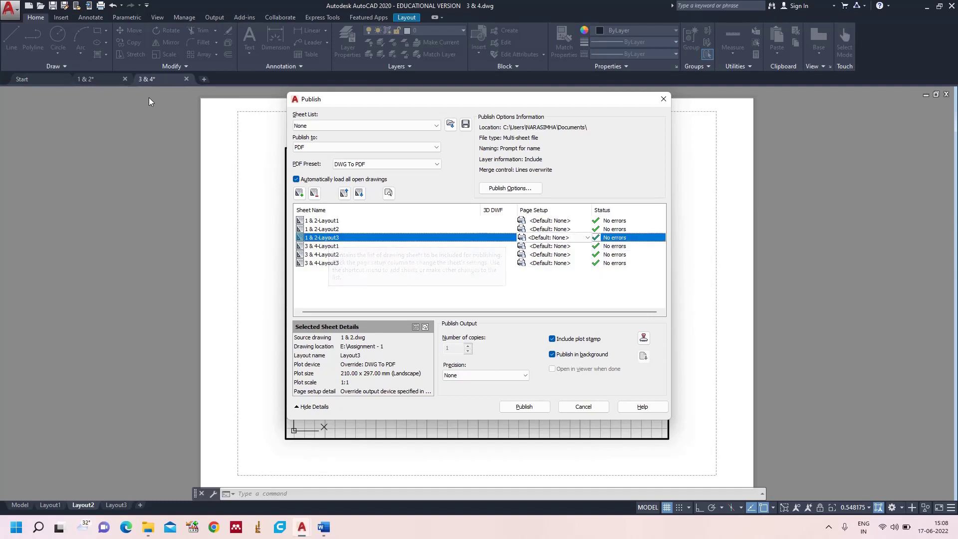
pyautogui.keyDown('ctrl'); pyautogui.click(325, 265); pyautogui.keyUp('ctrl')
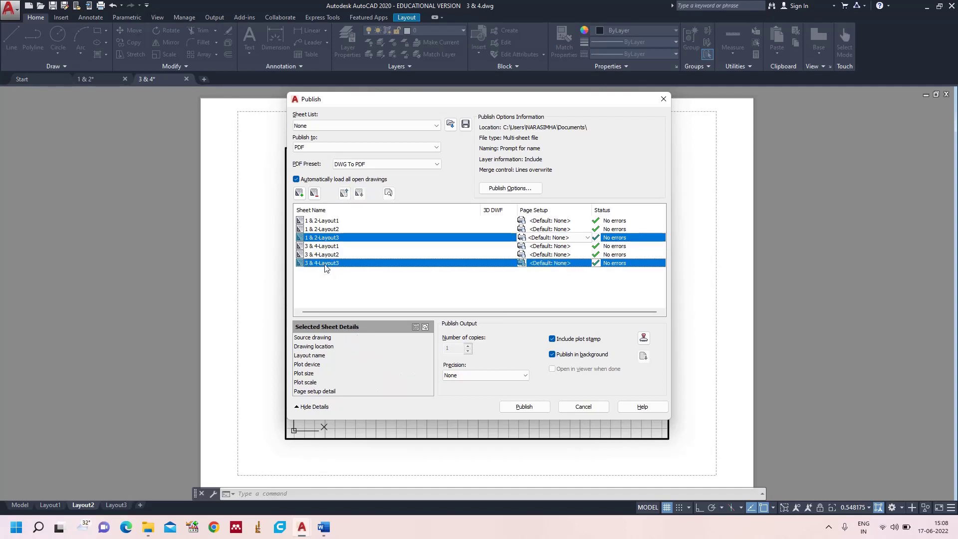
pyautogui.click(315, 194)
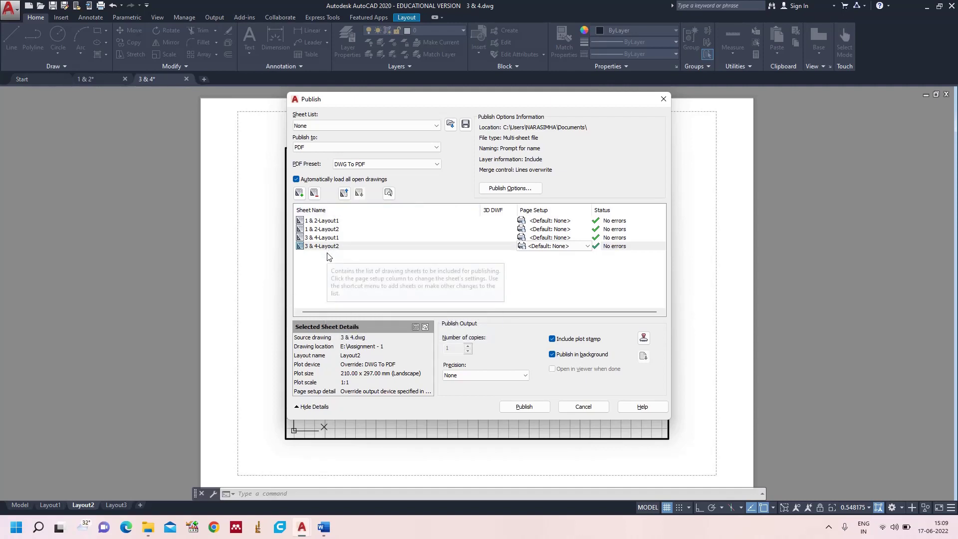
# - Keep the plot stamp included and exclude the device name from its fields
pyautogui.click(553, 340)
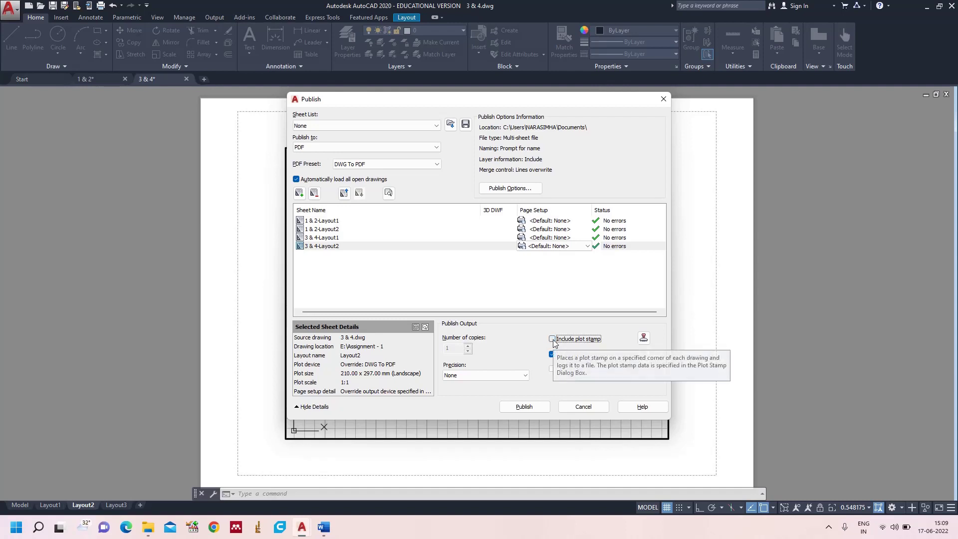
pyautogui.click(553, 340)
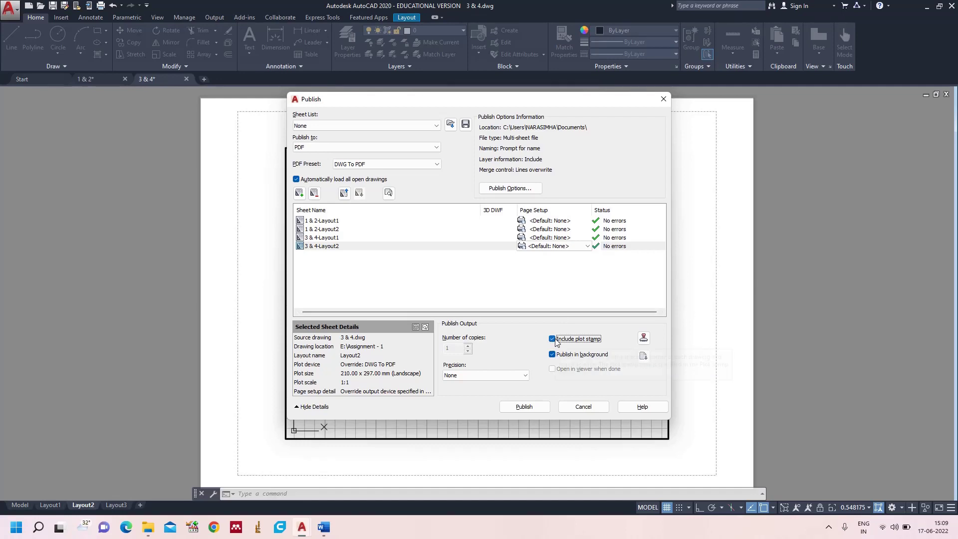
pyautogui.click(644, 339)
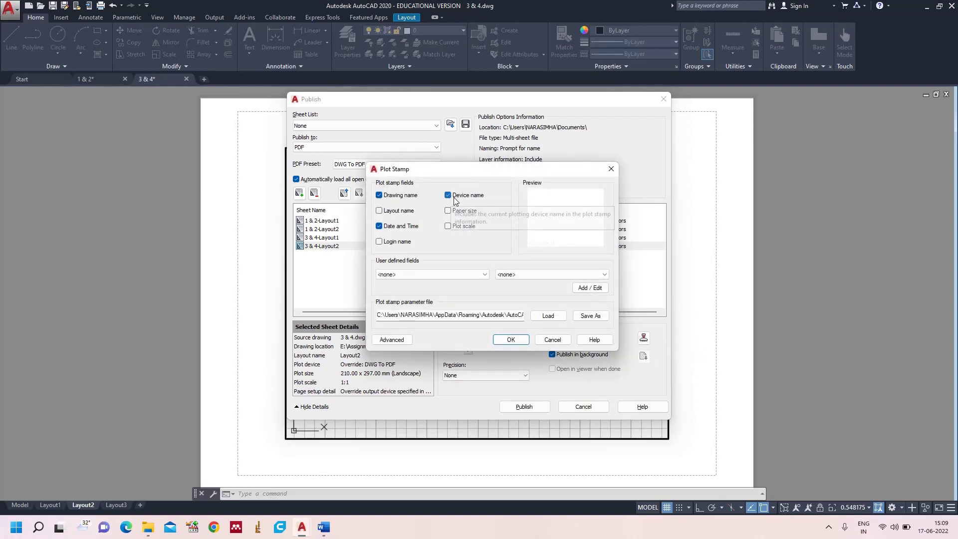
pyautogui.click(449, 197)
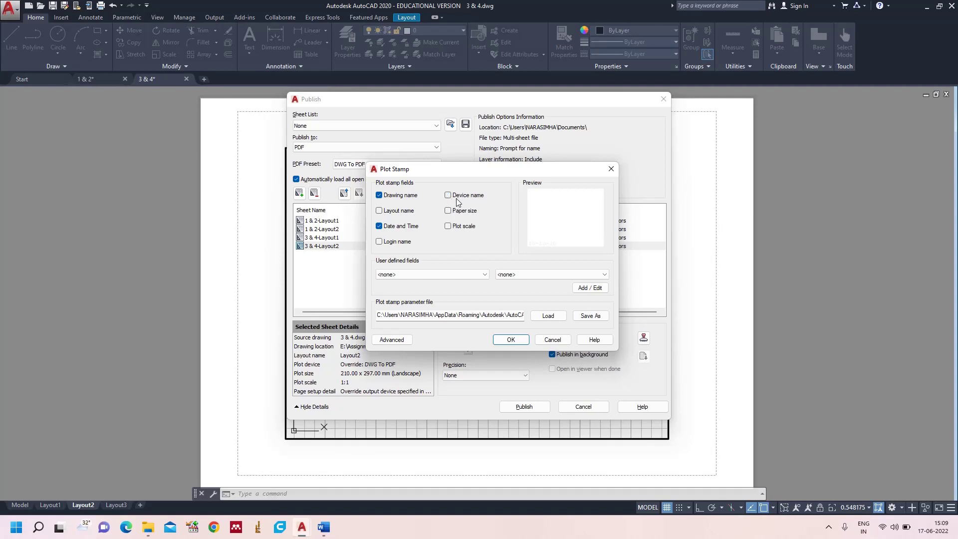
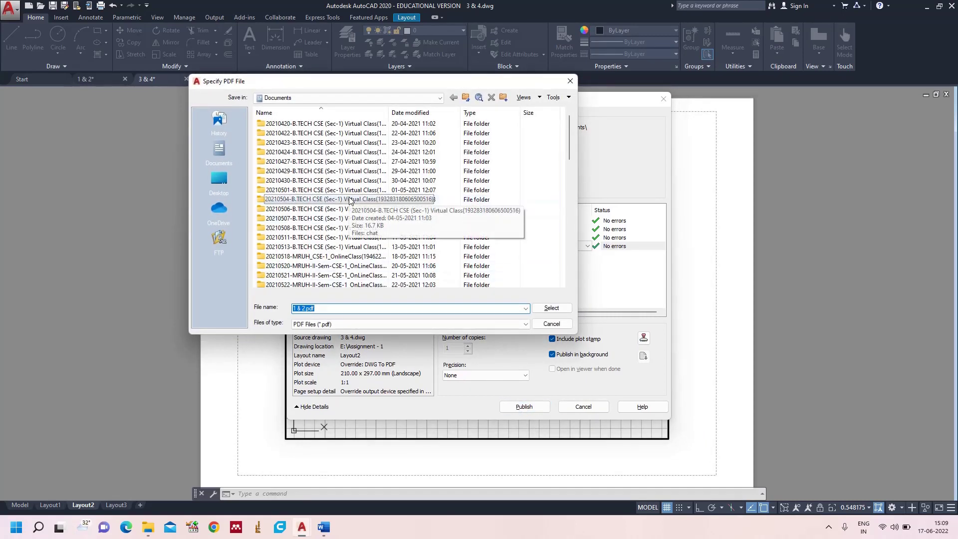
# - Name the output PDF "Assignment - 1" and save it in the Assignment - 1 folder on the Academics (E:) drive
pyautogui.click(440, 99)
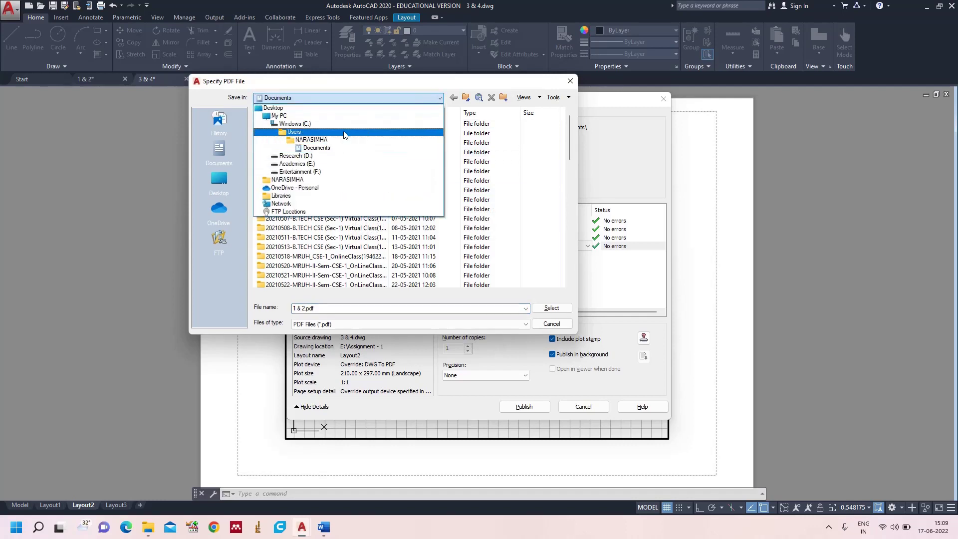
pyautogui.click(325, 164)
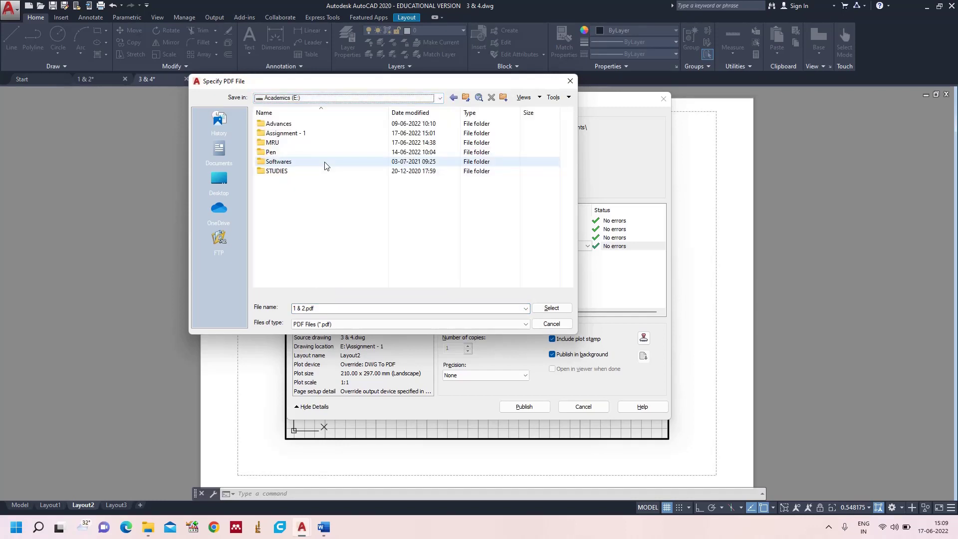
pyautogui.doubleClick(304, 133)
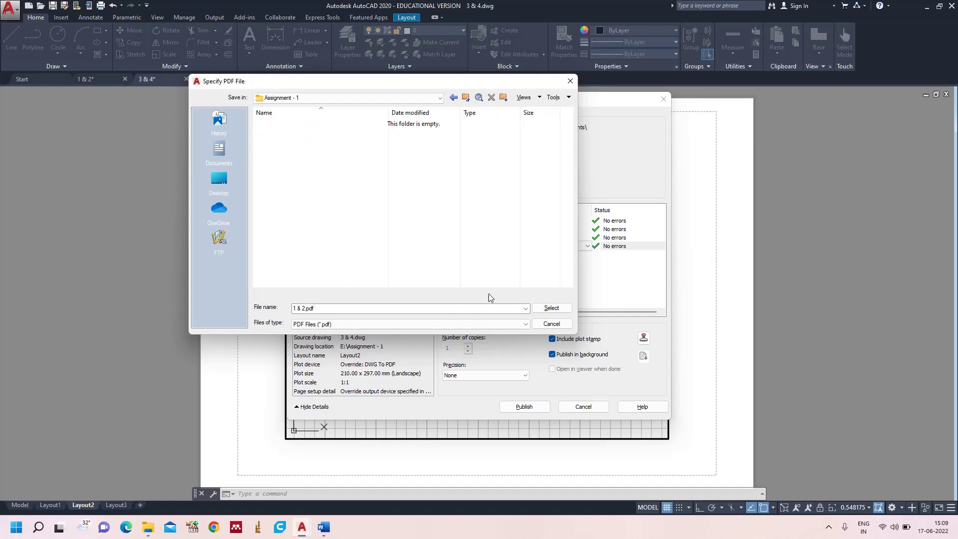
pyautogui.click(475, 308)
pyautogui.write('Assignmen')
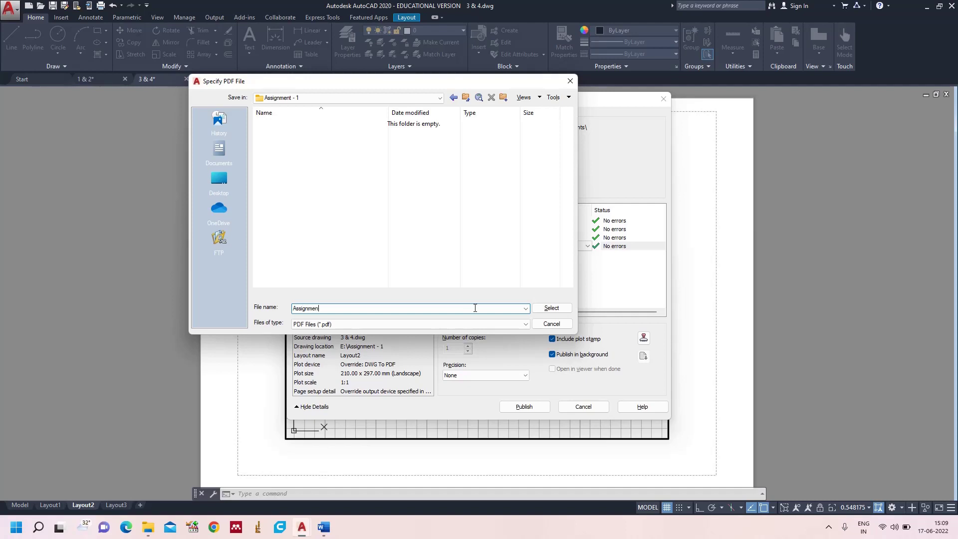
pyautogui.write('t - 1')
pyautogui.click(551, 311)
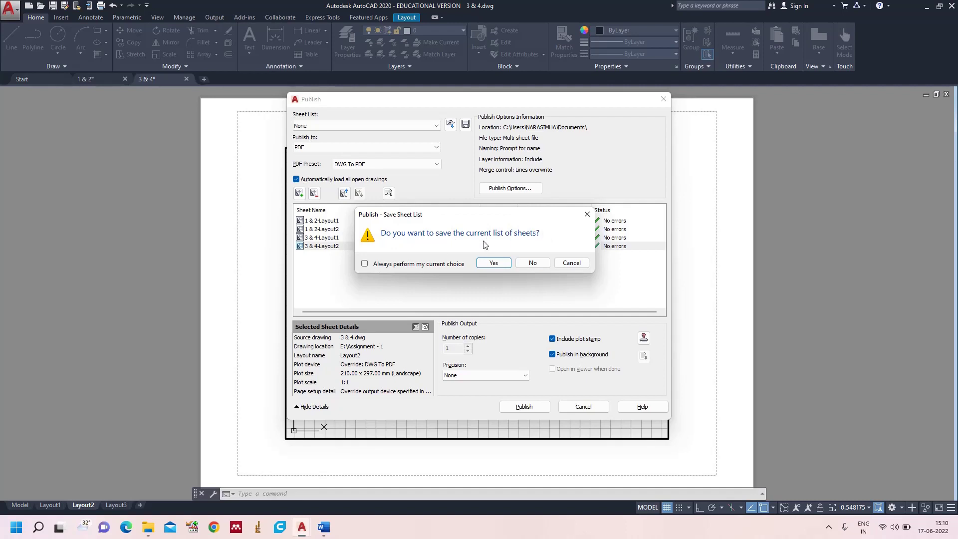
# - Publish the sheets without saving the sheet list, dismiss the background job notice and wait for the job to complete
pyautogui.click(531, 264)
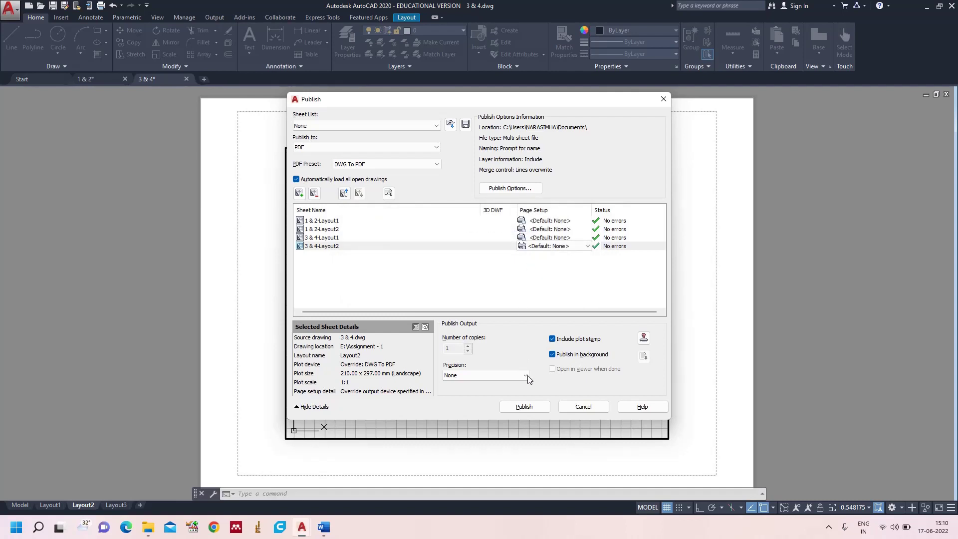
pyautogui.press('Return')
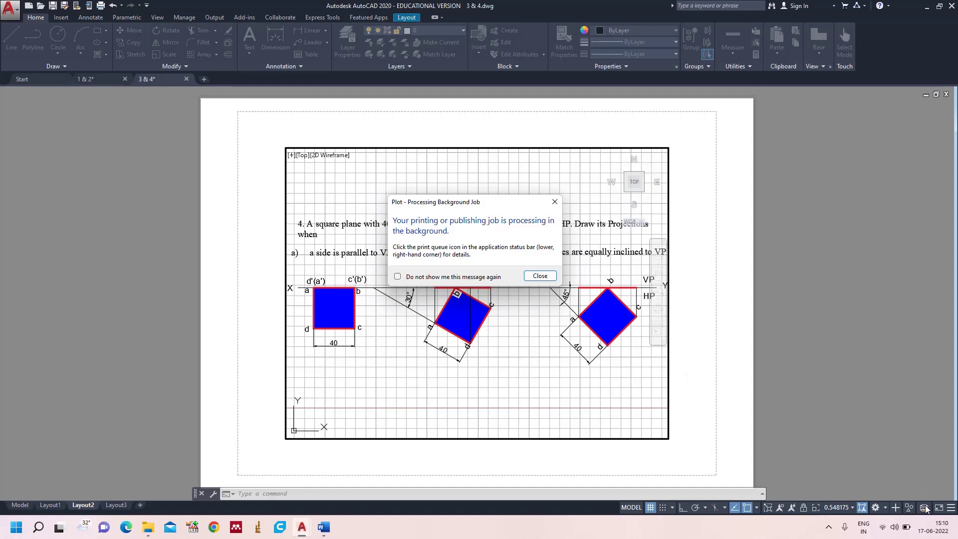
pyautogui.click(547, 279)
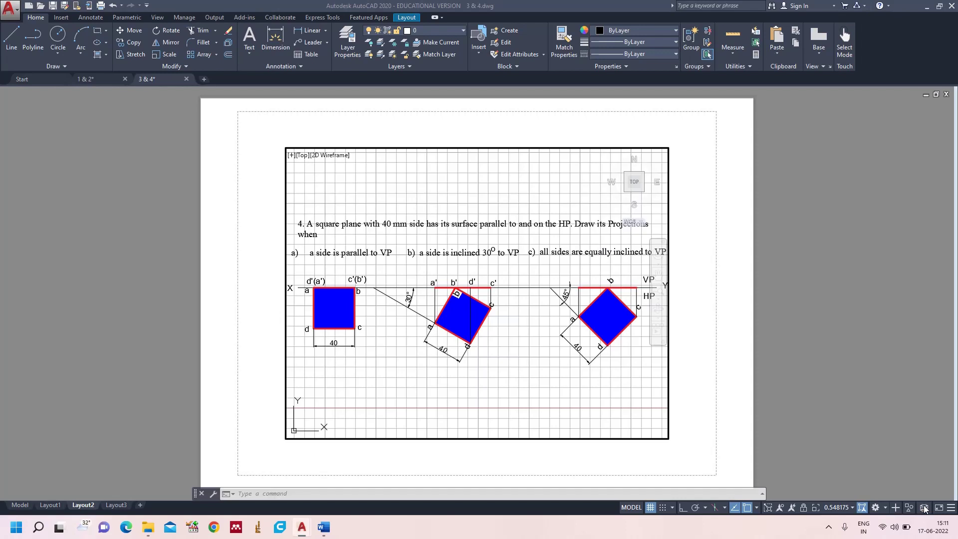
pyautogui.moveTo(926, 510)
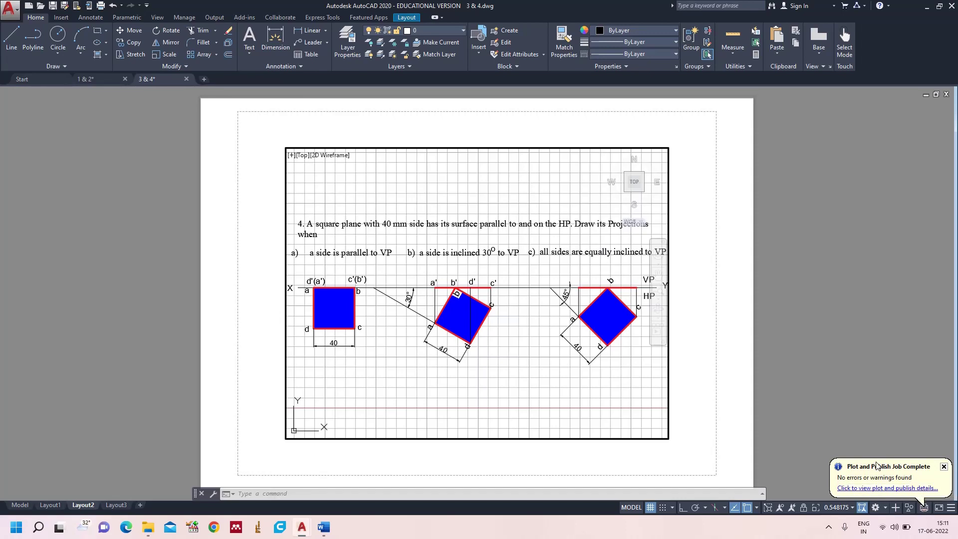
# - Switch to File Explorer and open the published Assignment - 1 PDF from the Assignment - 1 folder
pyautogui.click(148, 527)
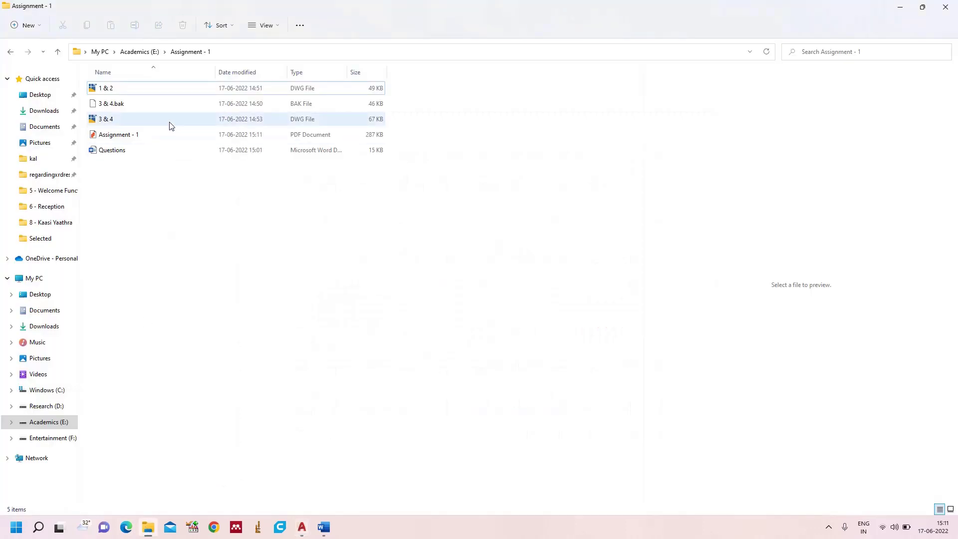
pyautogui.click(145, 138)
pyautogui.doubleClick(144, 138)
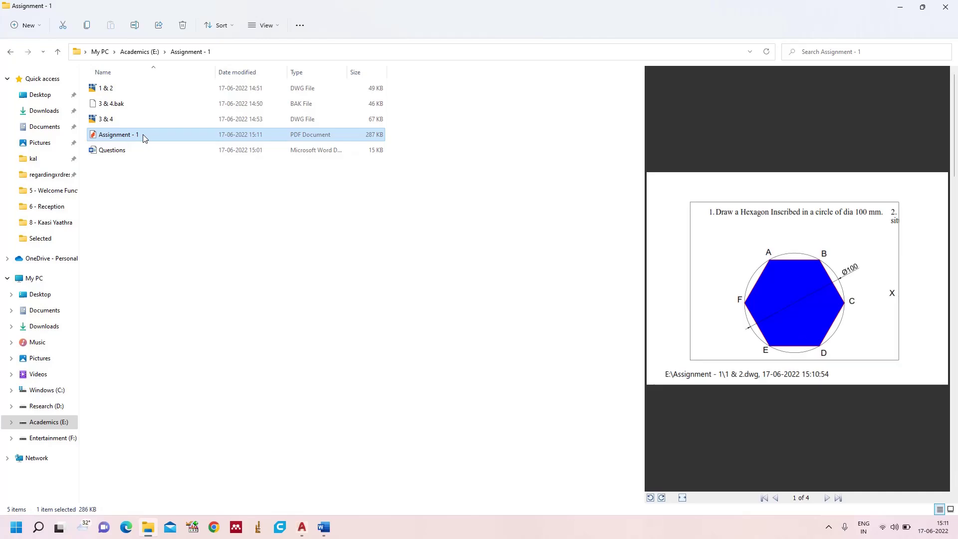